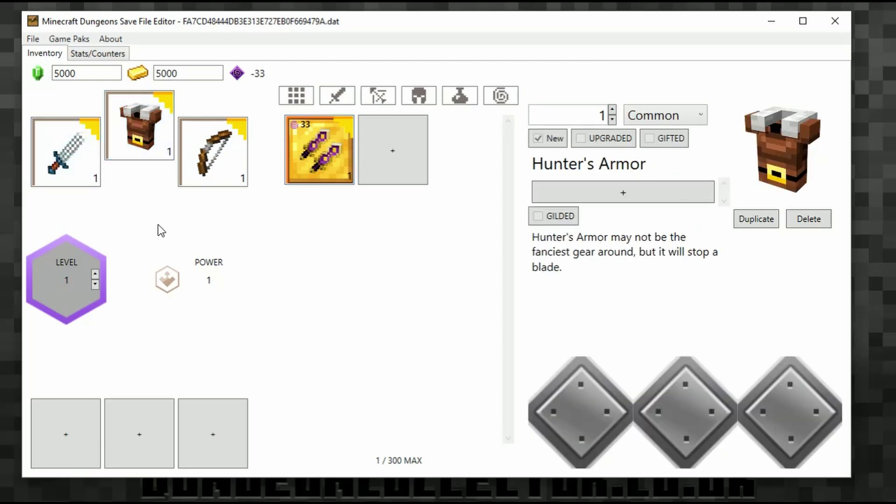
# Filter to armor, swap the equipped Hunter's Armor for Hungry Horror, and mark it gilded.
pyautogui.click(428, 96)
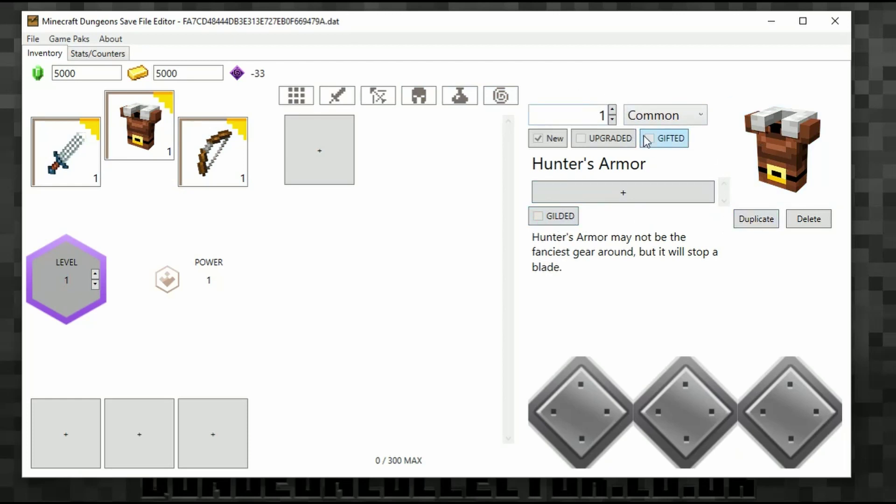
pyautogui.click(814, 146)
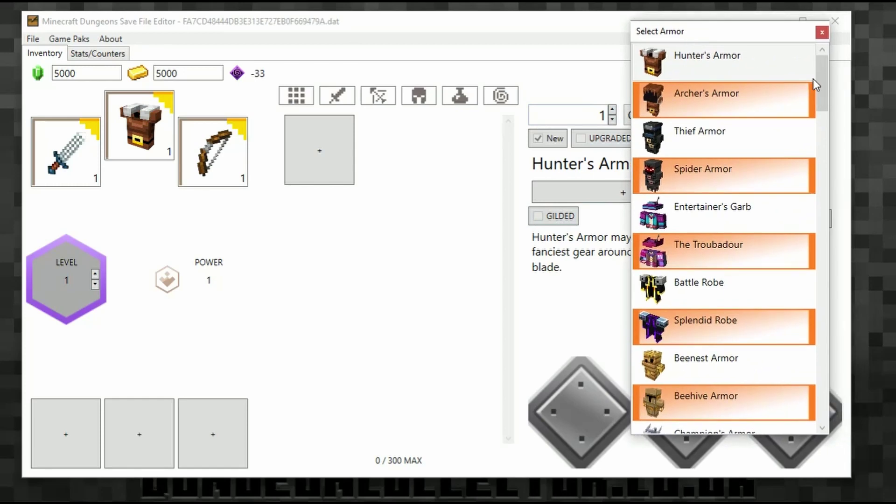
pyautogui.scroll(-15, 808, 77)
pyautogui.moveTo(828, 293); pyautogui.dragTo(839, 236)
pyautogui.click(775, 180)
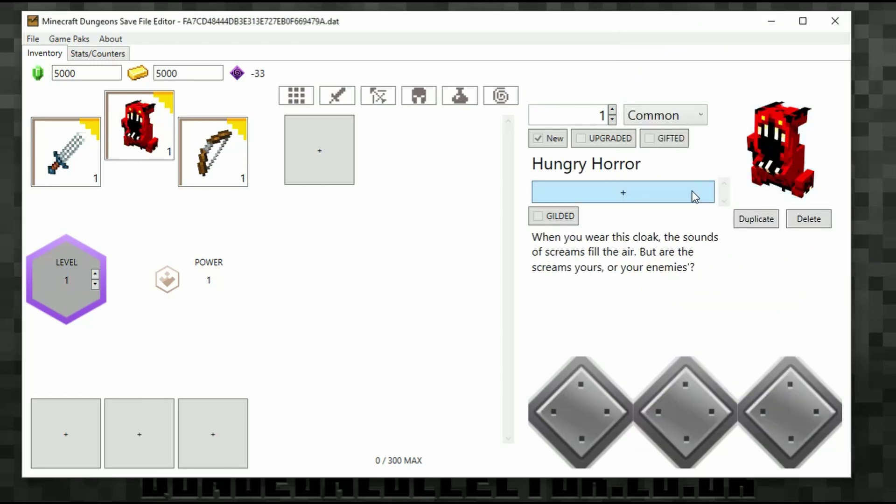
pyautogui.click(539, 216)
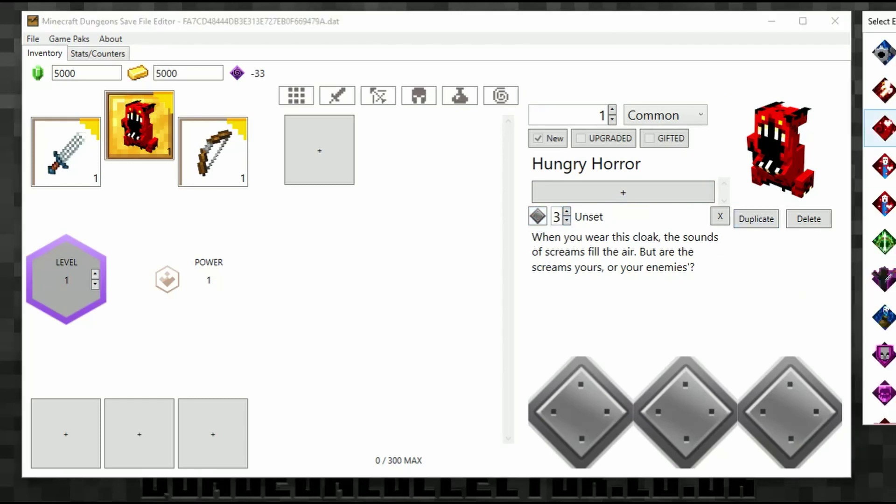
# Choose Potion Barrier as the Hungry Horror's gilded enchantment.
pyautogui.click(539, 217)
pyautogui.scroll(-5, 738, 262)
pyautogui.scroll(-10, 737, 279)
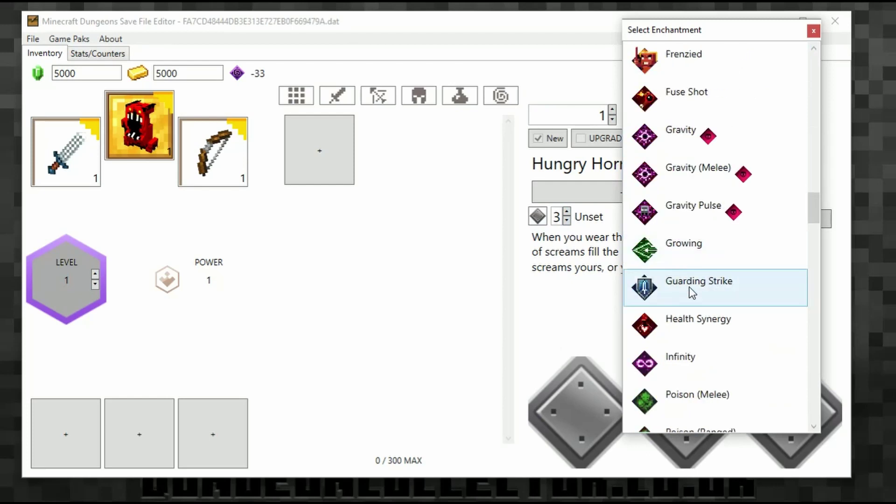
pyautogui.scroll(-3, 777, 301)
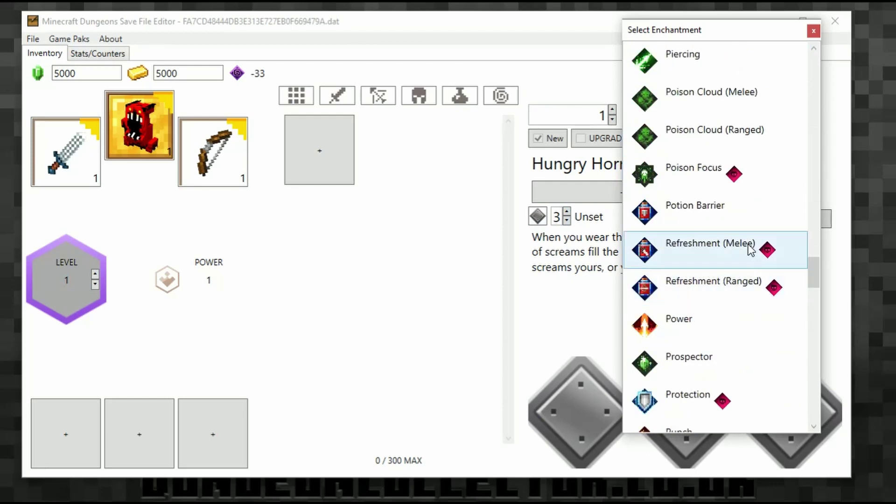
pyautogui.click(740, 219)
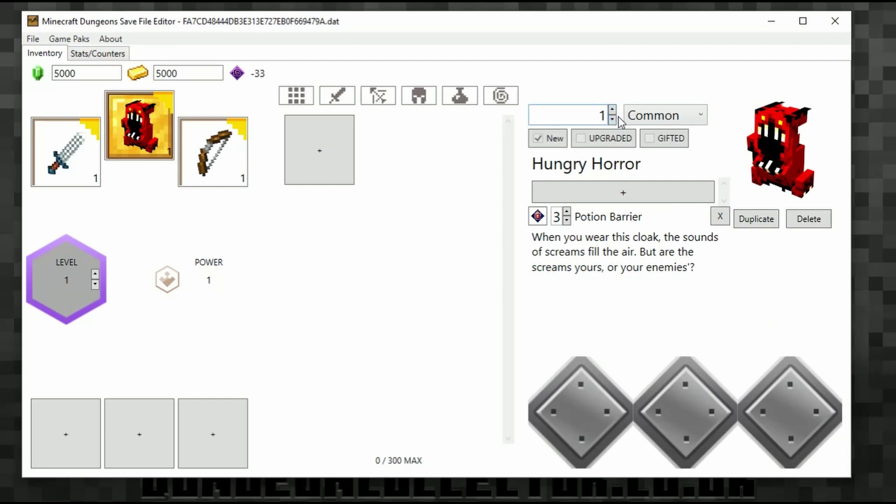
# Set the Hungry Horror's power to 51 and its rarity to Unique.
pyautogui.write('5')
pyautogui.click(674, 119)
pyautogui.click(681, 178)
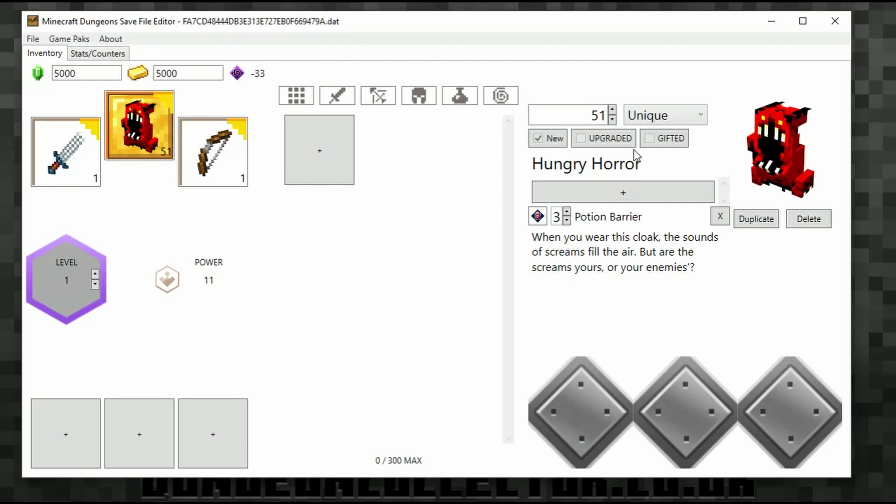
pyautogui.click(536, 420)
pyautogui.click(571, 392)
# Put Gravity in the first enchantment slot at tier 3.
pyautogui.click(424, 181)
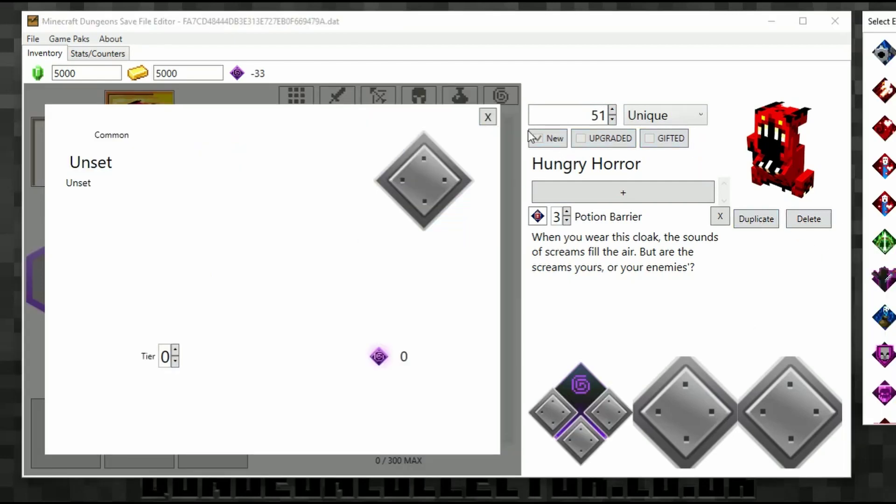
pyautogui.moveTo(880, 21); pyautogui.dragTo(706, 45)
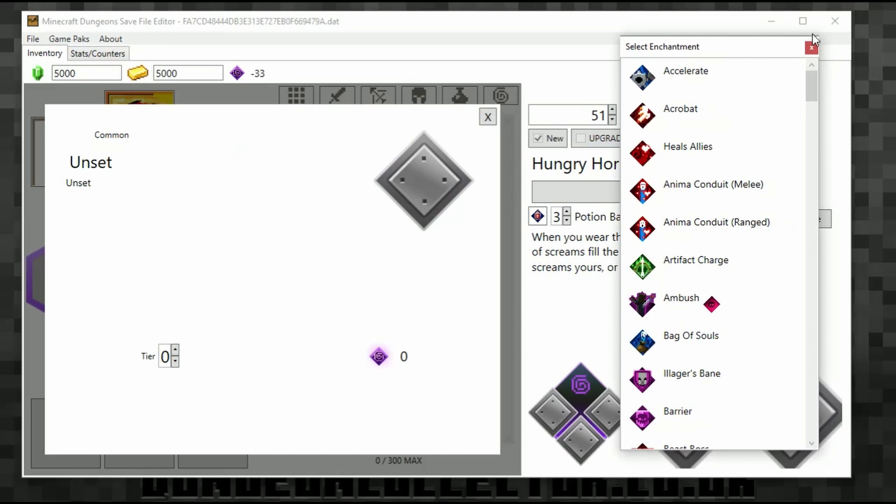
pyautogui.scroll(-10, 730, 237)
pyautogui.scroll(-3, 667, 233)
pyautogui.click(696, 297)
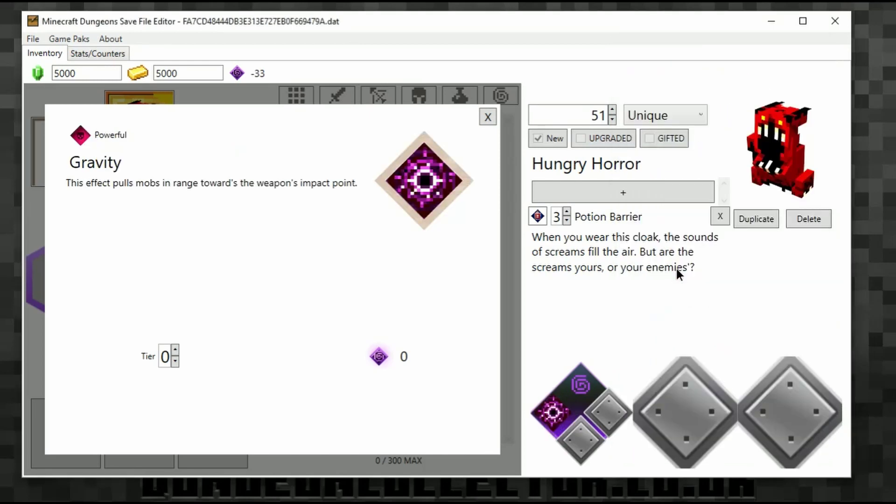
pyautogui.click(175, 350)
pyautogui.click(175, 350)
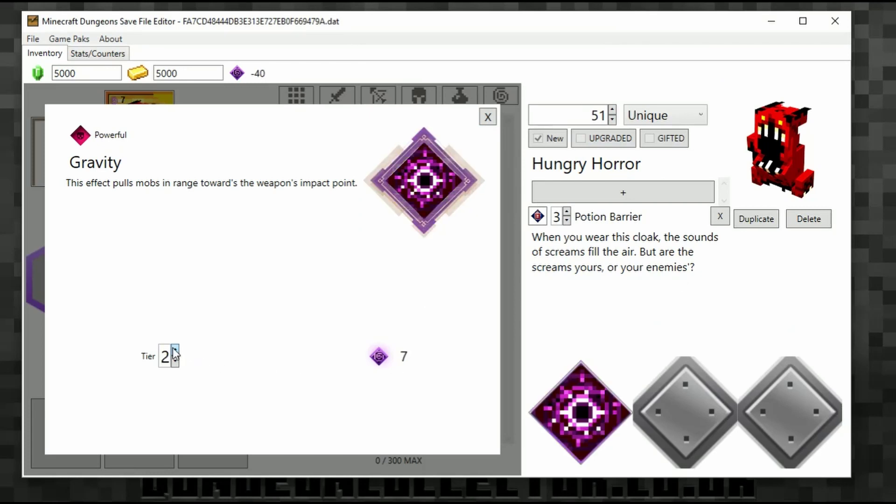
pyautogui.click(175, 350)
# Choose Burning for the second enchantment slot.
pyautogui.click(699, 394)
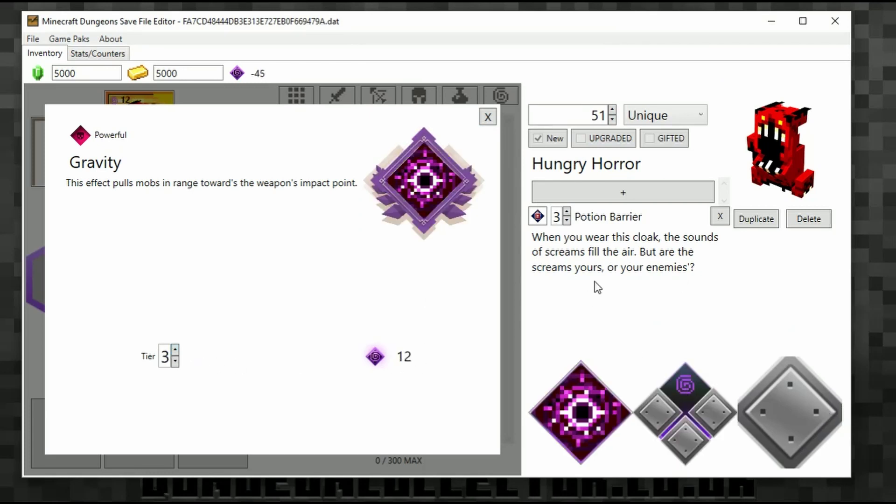
pyautogui.click(660, 417)
pyautogui.click(474, 170)
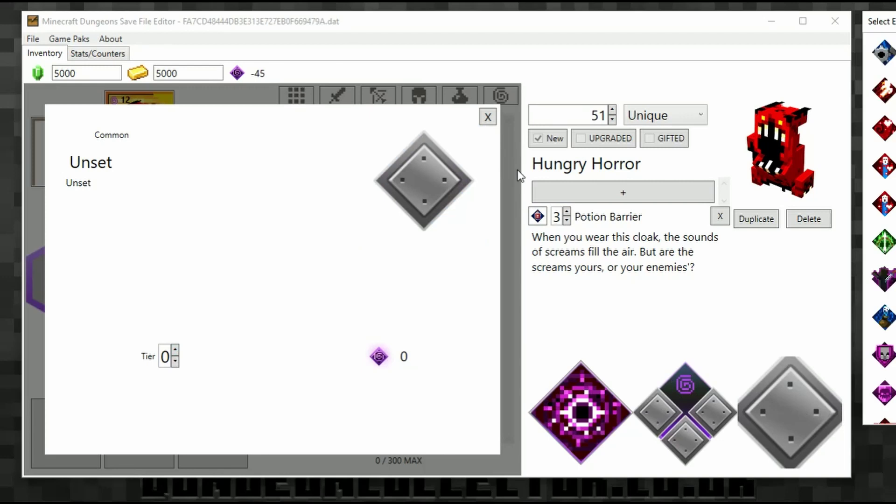
pyautogui.scroll(-5, 882, 234)
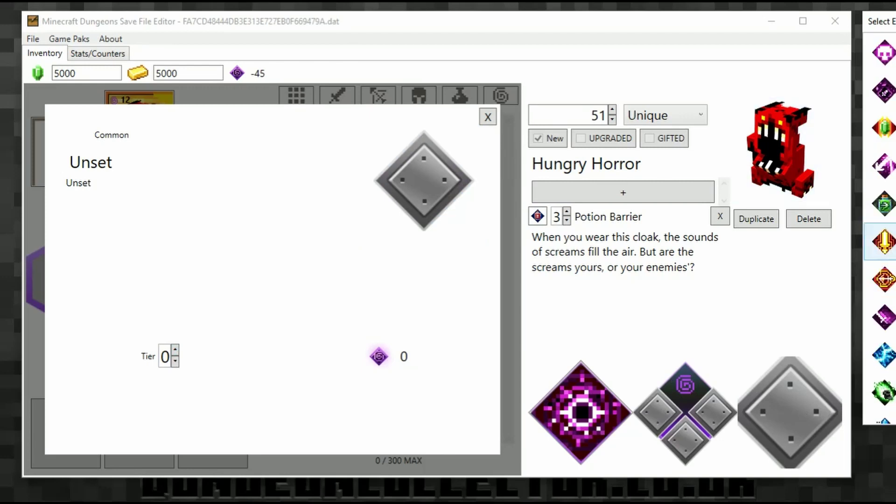
pyautogui.scroll(-8, 882, 234)
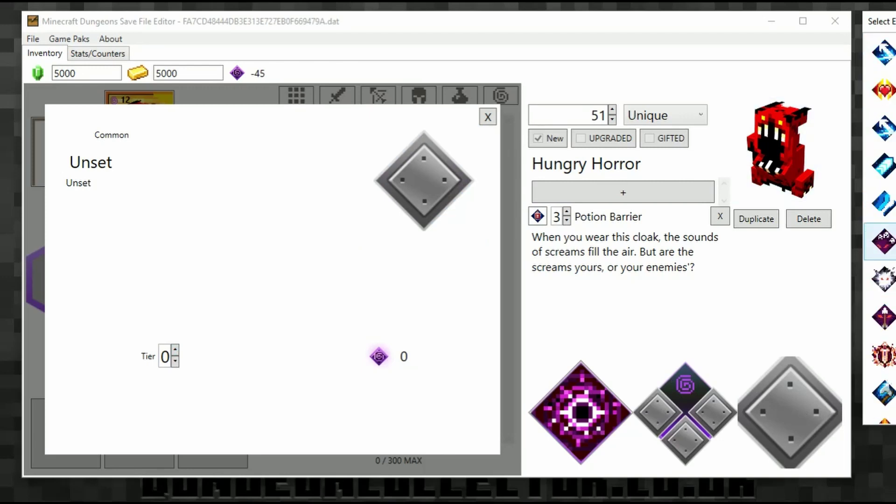
pyautogui.scroll(-8, 882, 233)
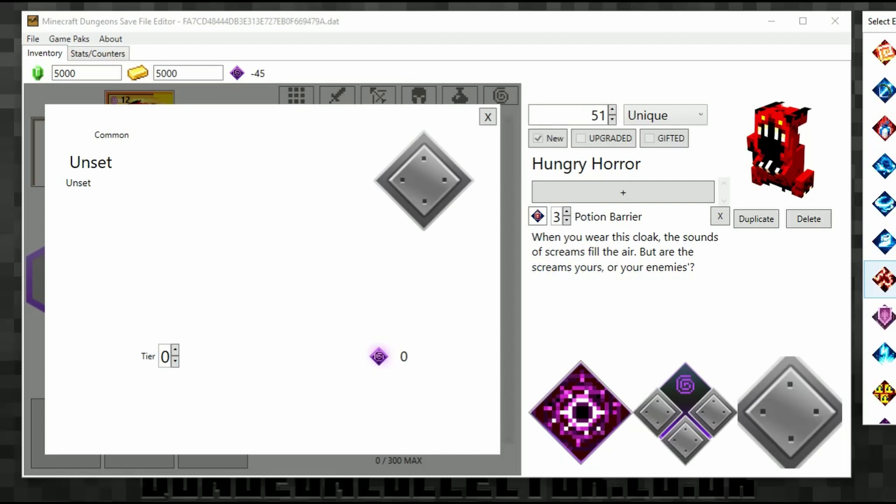
pyautogui.scroll(-6, 883, 234)
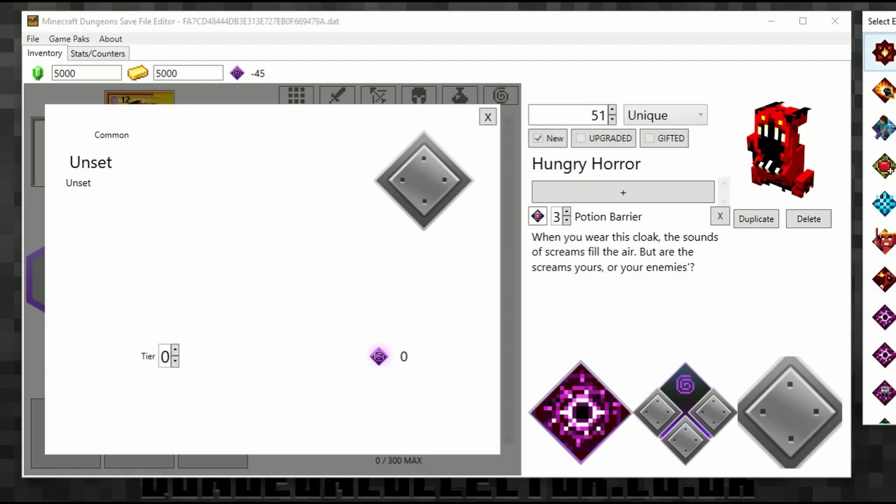
pyautogui.moveTo(880, 21); pyautogui.dragTo(678, 22)
pyautogui.scroll(10, 677, 210)
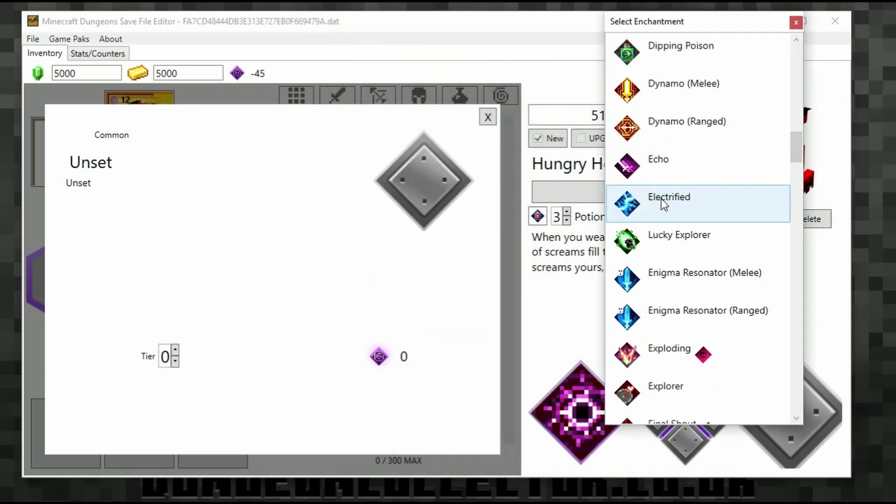
pyautogui.scroll(1, 656, 219)
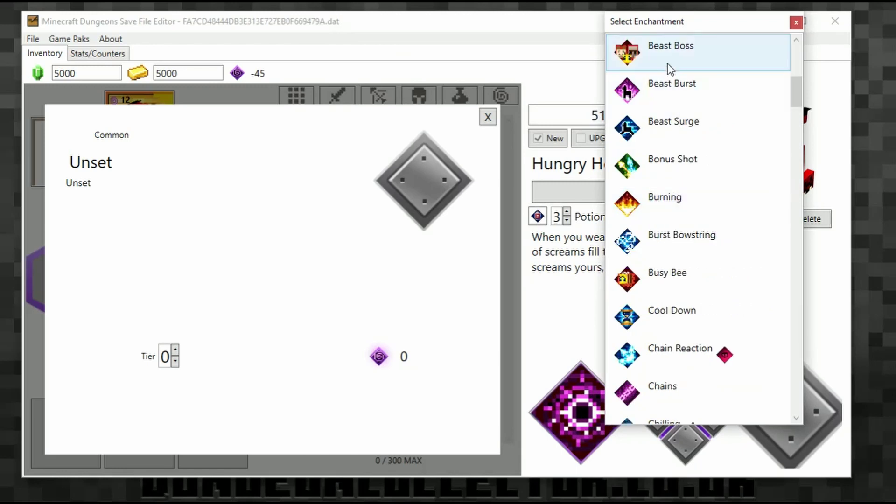
pyautogui.click(698, 211)
# Raise the Burning enchantment to tier 3.
pyautogui.click(424, 181)
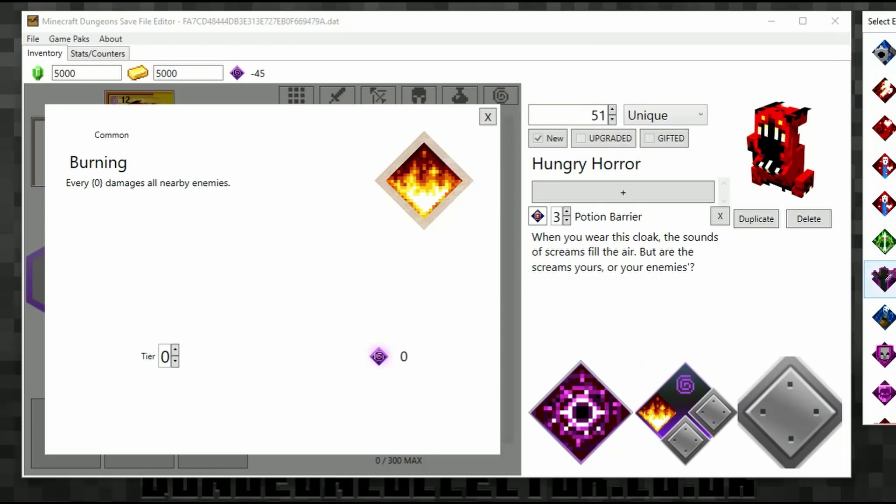
pyautogui.click(658, 350)
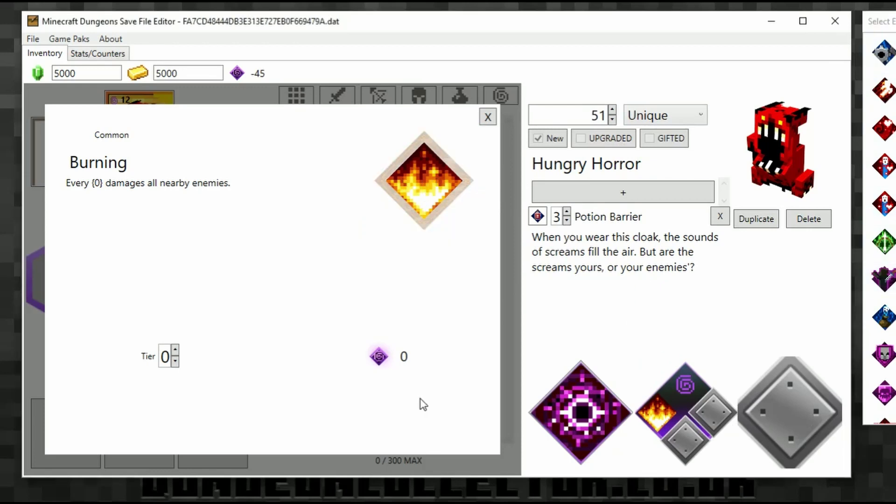
pyautogui.click(175, 351)
pyautogui.click(175, 351)
pyautogui.click(175, 351)
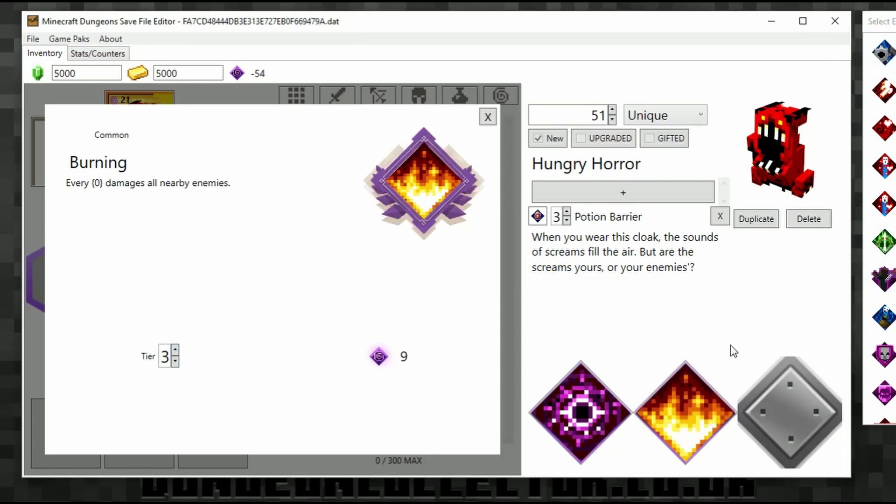
# Put Thundering in the third slot at tier 3 and close the enchantment panel.
pyautogui.click(766, 412)
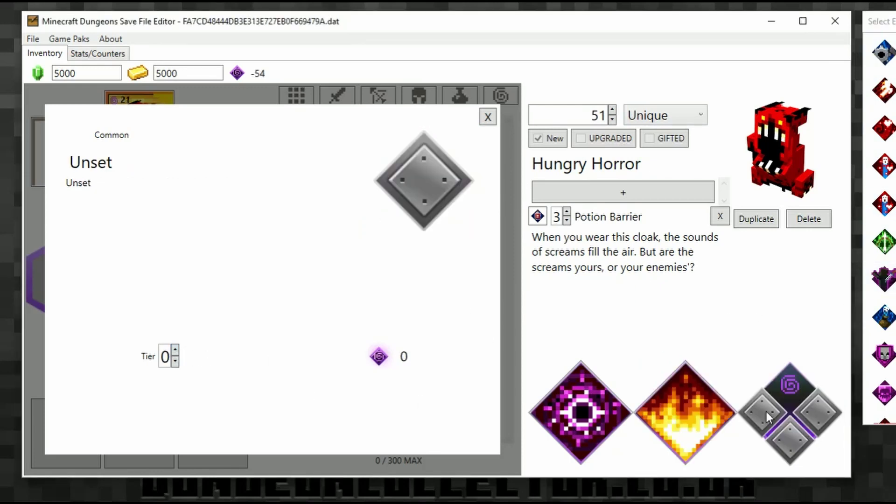
pyautogui.click(424, 200)
pyautogui.scroll(-5, 884, 317)
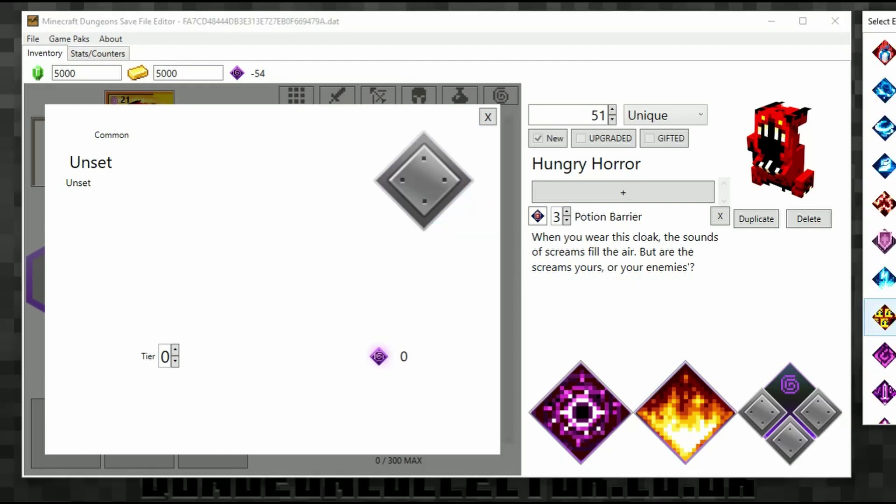
pyautogui.click(883, 279)
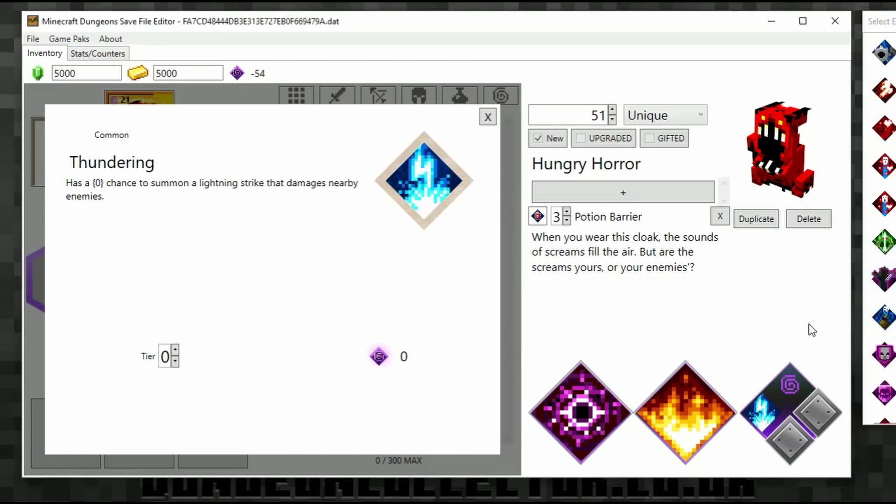
pyautogui.click(176, 350)
pyautogui.click(176, 350)
pyautogui.click(176, 350)
pyautogui.click(487, 117)
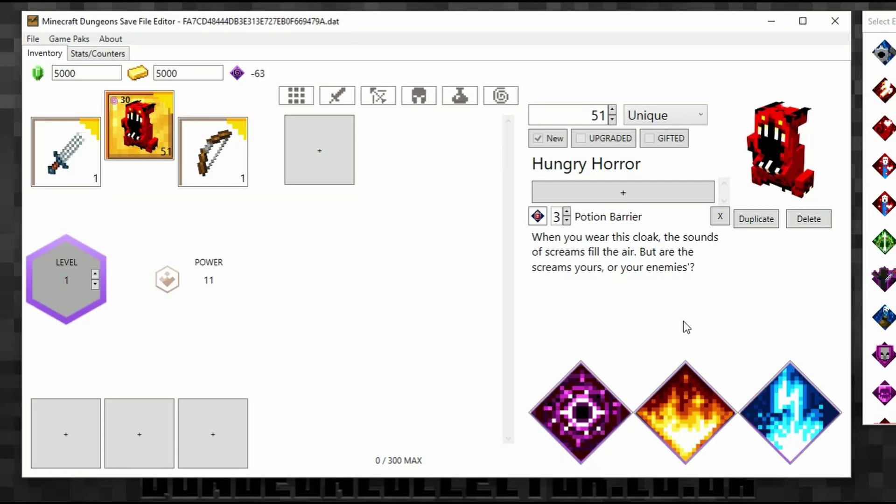
# Close the leftover enchantment window and add a Dodge Root property to the Hungry Horror armor.
pyautogui.moveTo(895, 21); pyautogui.dragTo(458, 94)
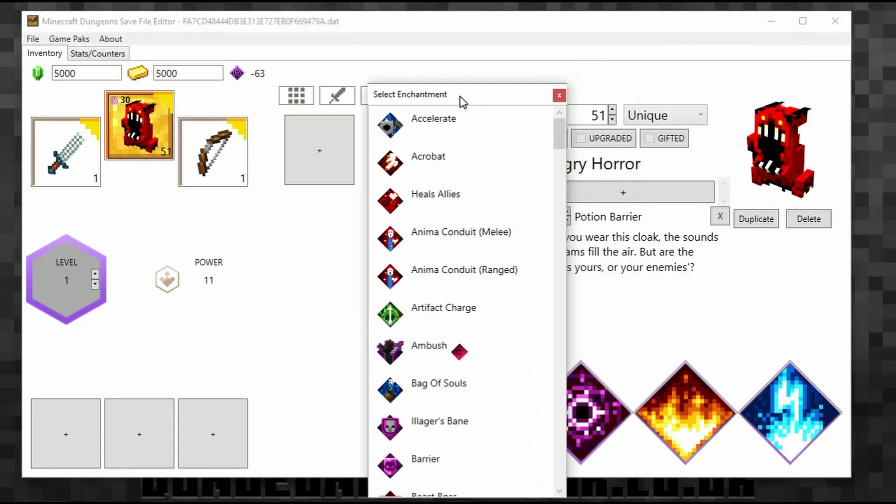
pyautogui.click(558, 97)
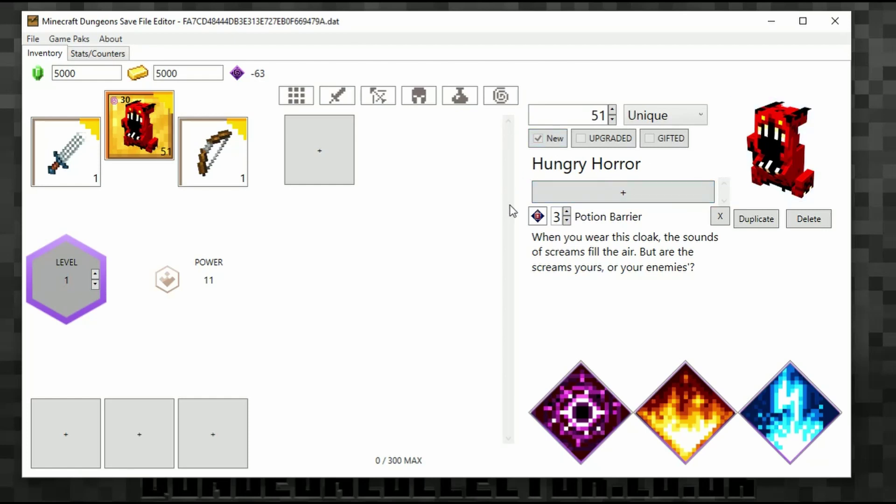
pyautogui.click(619, 193)
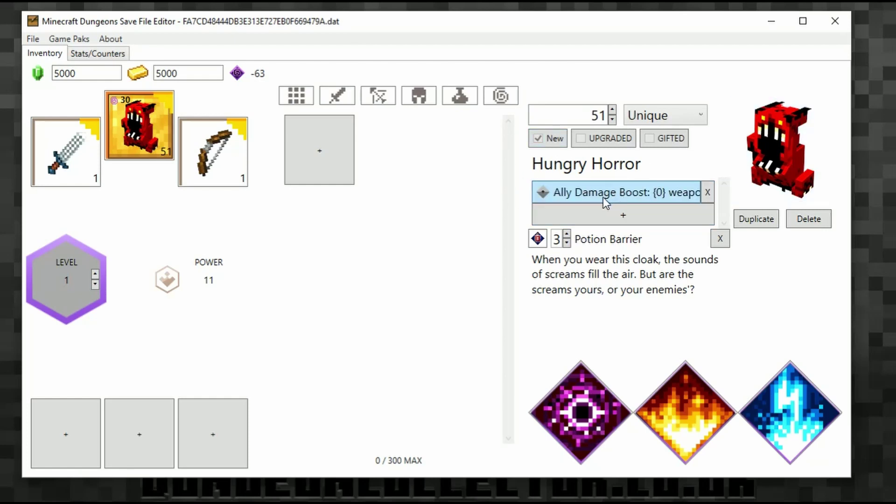
pyautogui.click(650, 191)
pyautogui.moveTo(895, 31); pyautogui.dragTo(681, 46)
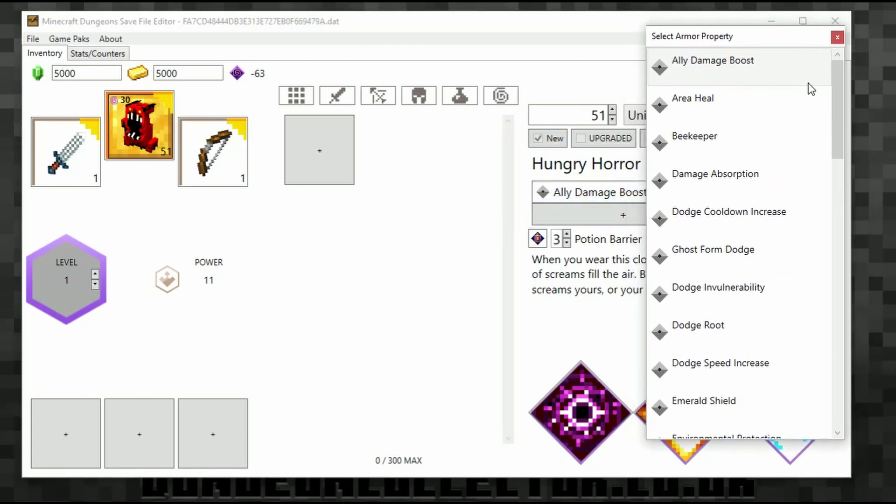
pyautogui.moveTo(838, 82); pyautogui.dragTo(821, 369)
pyautogui.moveTo(829, 401); pyautogui.dragTo(830, 294)
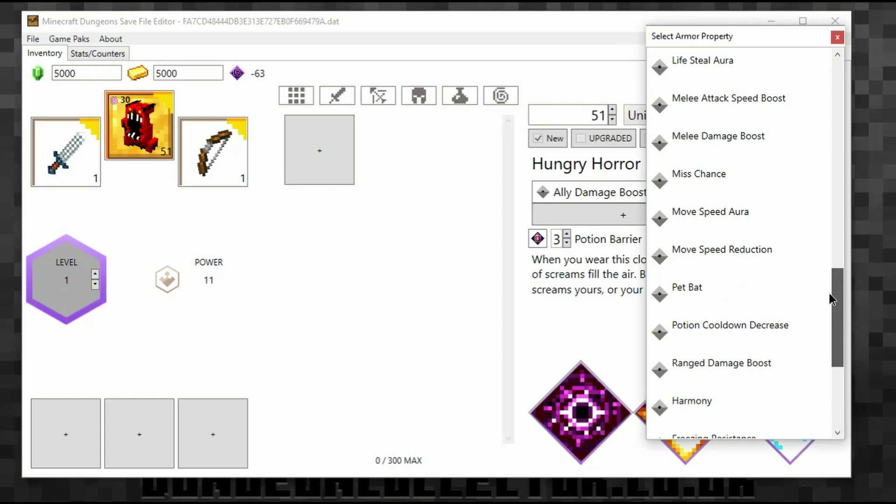
pyautogui.moveTo(829, 293); pyautogui.dragTo(852, 66)
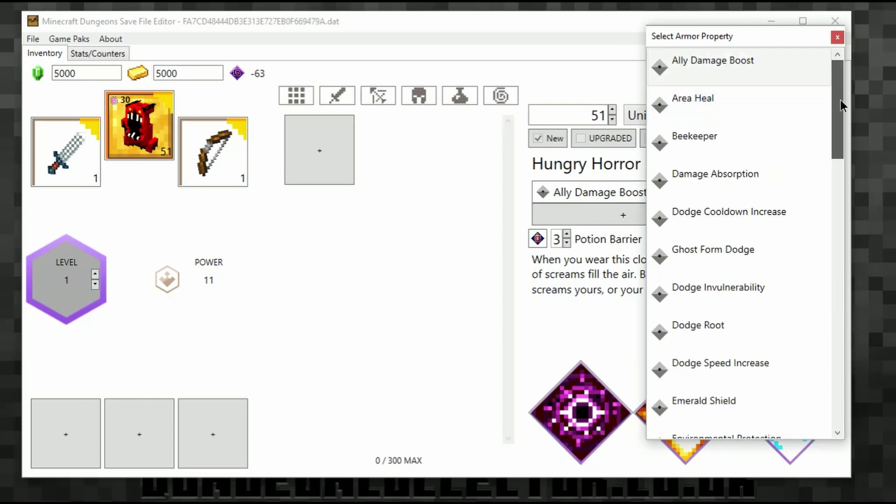
pyautogui.moveTo(841, 99); pyautogui.dragTo(838, 124)
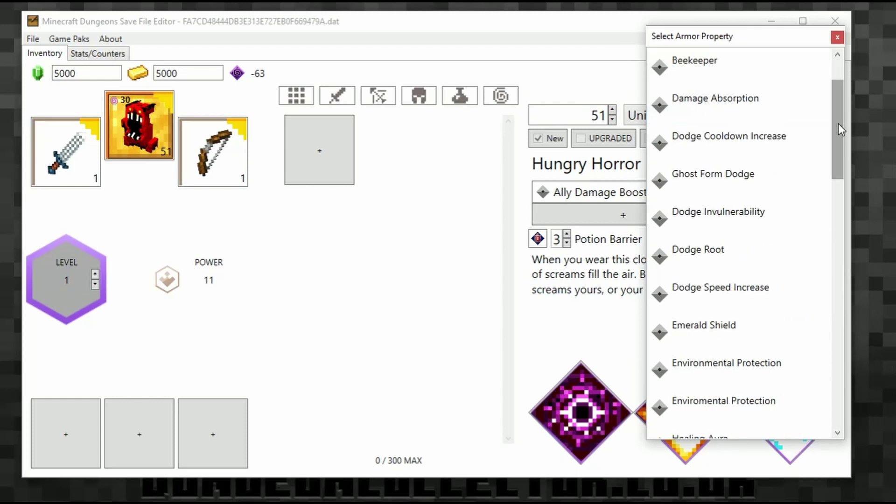
pyautogui.click(709, 256)
# Change that new property to Melee Attack Speed Boost.
pyautogui.click(655, 186)
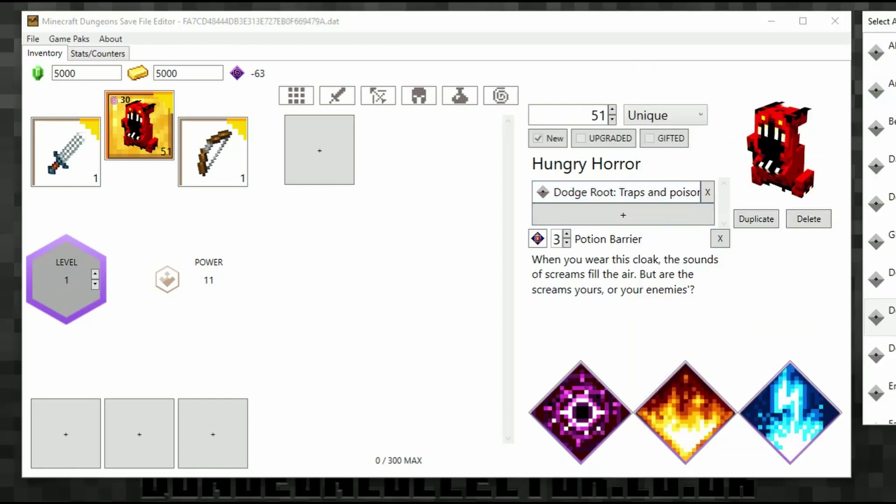
pyautogui.moveTo(879, 21); pyautogui.dragTo(653, 29)
pyautogui.moveTo(830, 70); pyautogui.dragTo(826, 245)
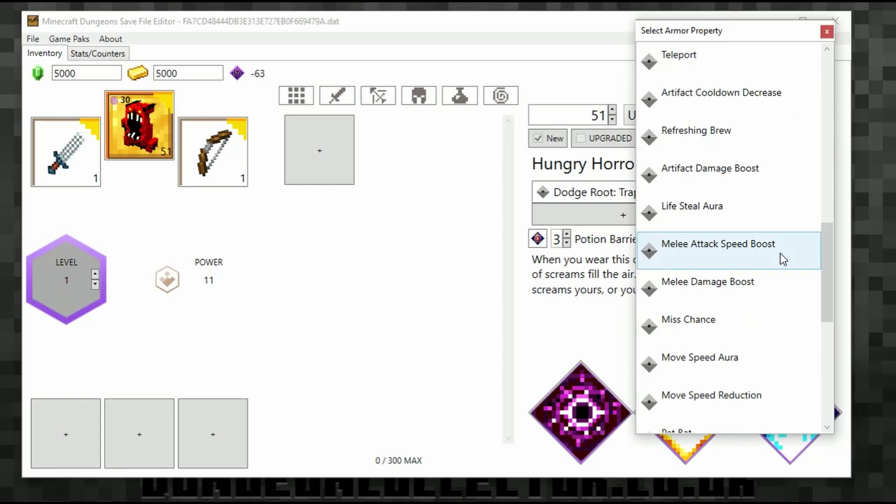
pyautogui.click(747, 248)
# Add a long run of new property rows to the Hungry Horror armor.
pyautogui.click(665, 214)
pyautogui.click(654, 238)
pyautogui.click(645, 260)
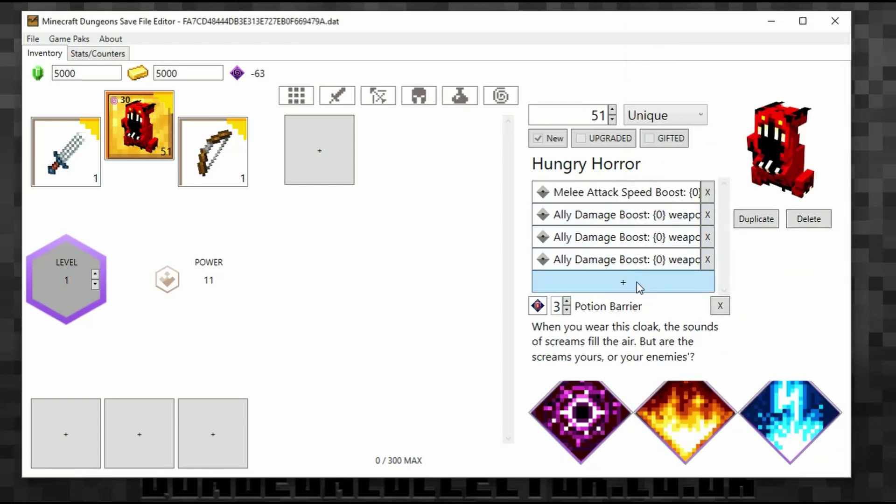
pyautogui.click(635, 282)
pyautogui.click(642, 305)
pyautogui.scroll(-1, 657, 240)
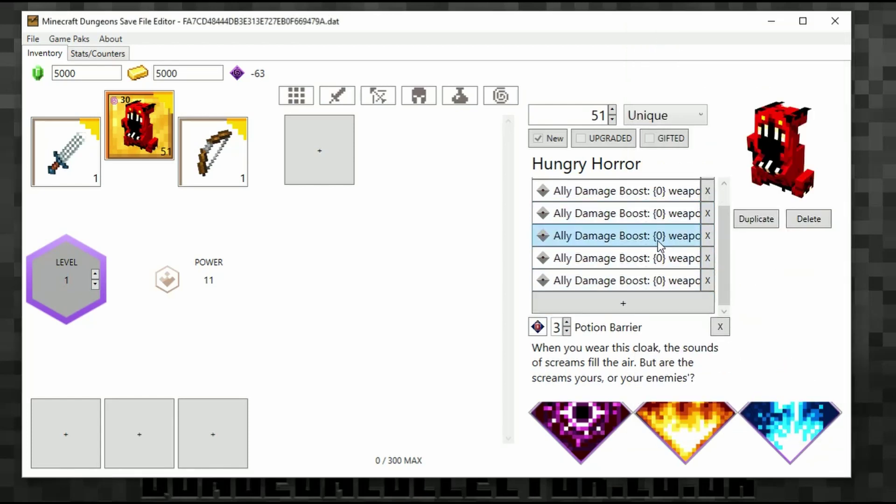
pyautogui.click(643, 304)
pyautogui.scroll(-1, 653, 262)
pyautogui.click(646, 298)
pyautogui.scroll(-1, 642, 262)
pyautogui.click(641, 315)
pyautogui.scroll(-1, 644, 262)
pyautogui.click(642, 301)
pyautogui.scroll(-1, 641, 308)
pyautogui.click(640, 314)
pyautogui.scroll(-1, 641, 261)
pyautogui.click(635, 306)
pyautogui.scroll(-1, 635, 285)
pyautogui.click(637, 303)
pyautogui.scroll(-1, 640, 262)
pyautogui.click(635, 304)
# Replace one new row's property and set another row to Soul Gathering Boost.
pyautogui.click(640, 305)
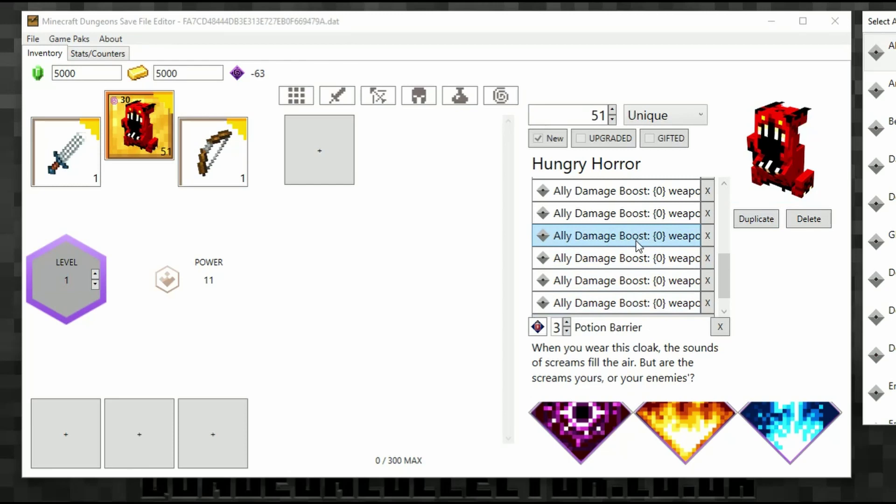
pyautogui.click(650, 273)
pyautogui.scroll(5, 649, 273)
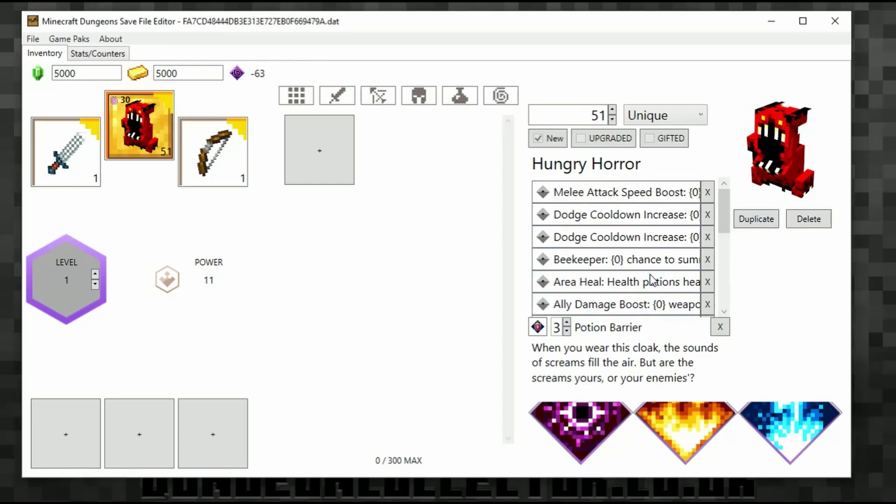
pyautogui.scroll(-2, 647, 223)
pyautogui.click(638, 251)
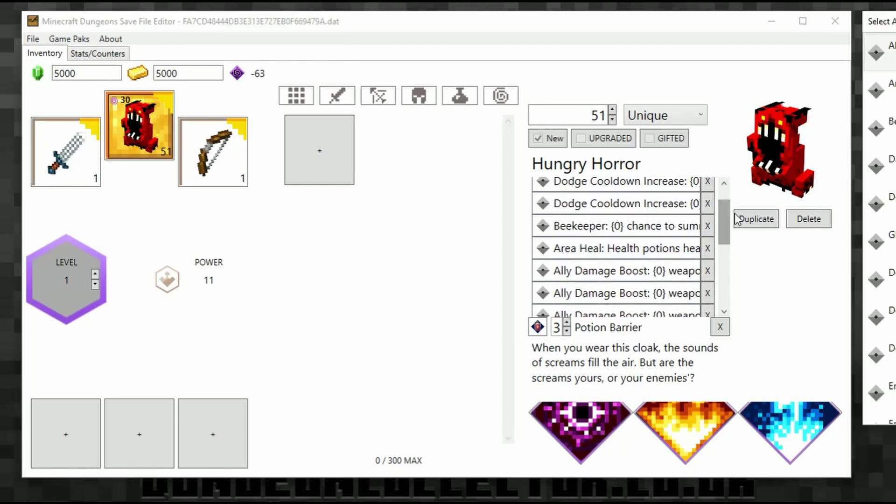
pyautogui.click(876, 239)
# Change the next two Ally Damage Boost rows to Harmony and Move Speed Aura.
pyautogui.scroll(-2, 634, 292)
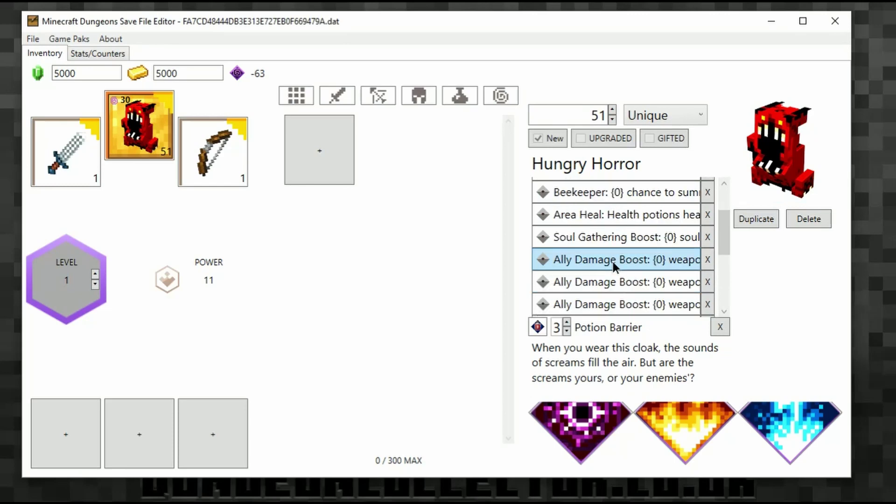
pyautogui.click(612, 262)
pyautogui.scroll(-5, 705, 139)
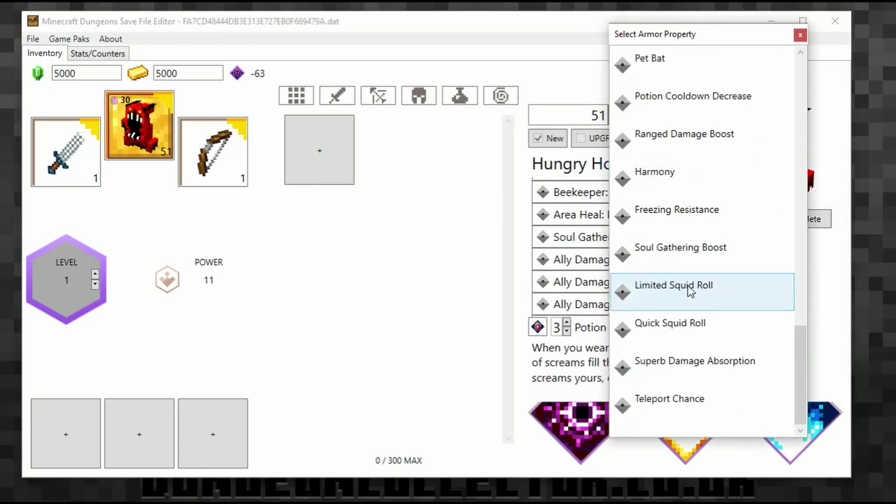
pyautogui.click(673, 167)
pyautogui.click(585, 283)
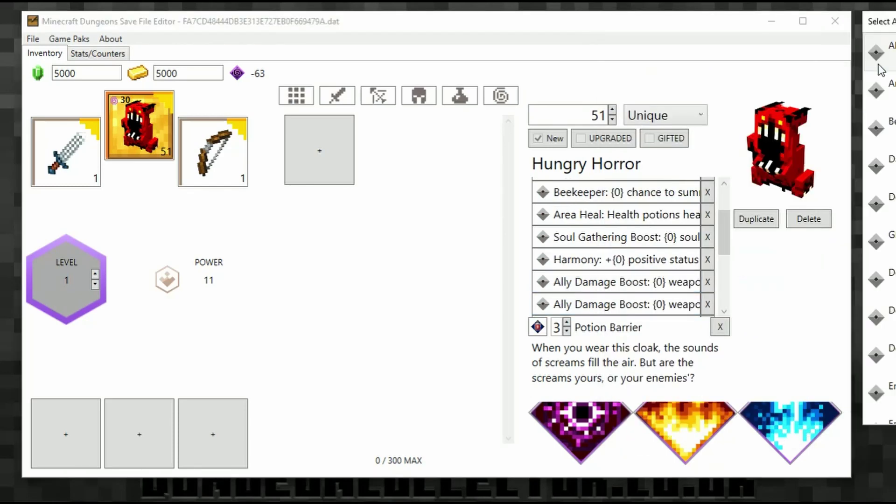
pyautogui.scroll(-5, 670, 99)
pyautogui.click(695, 330)
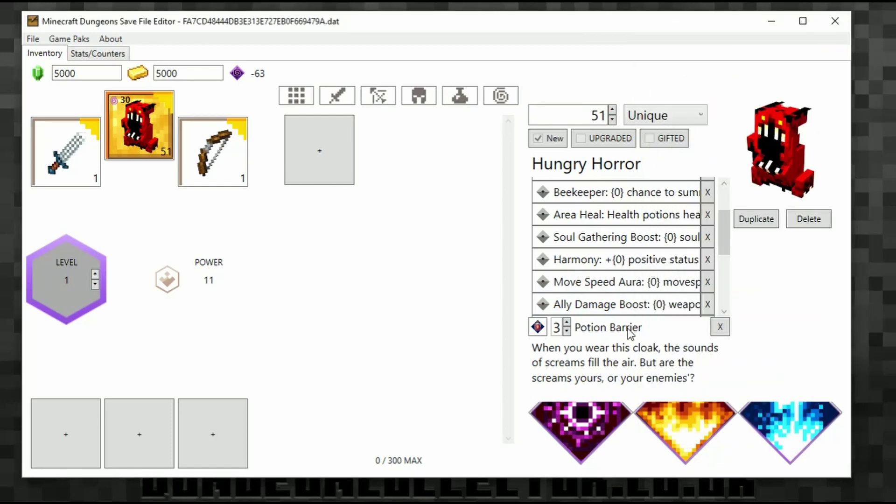
# Turn the next two Ally Damage Boost rows into Pet Bat properties.
pyautogui.click(607, 304)
pyautogui.scroll(-6, 657, 267)
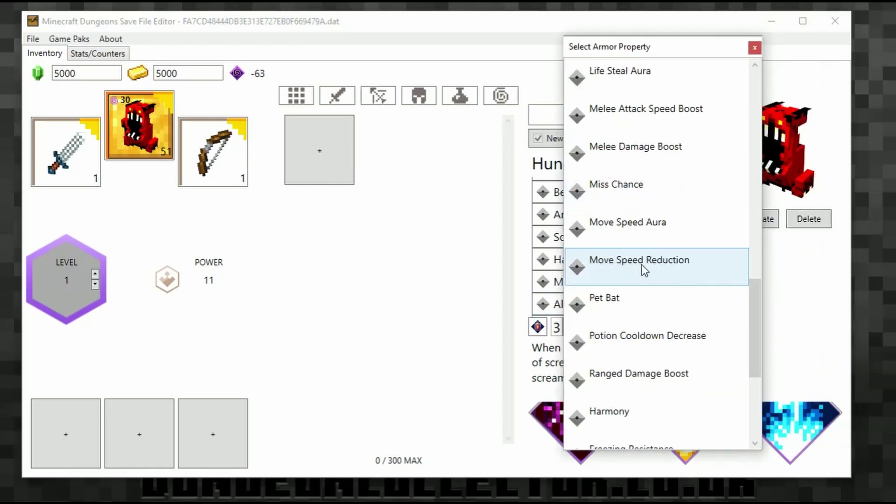
pyautogui.scroll(3, 653, 280)
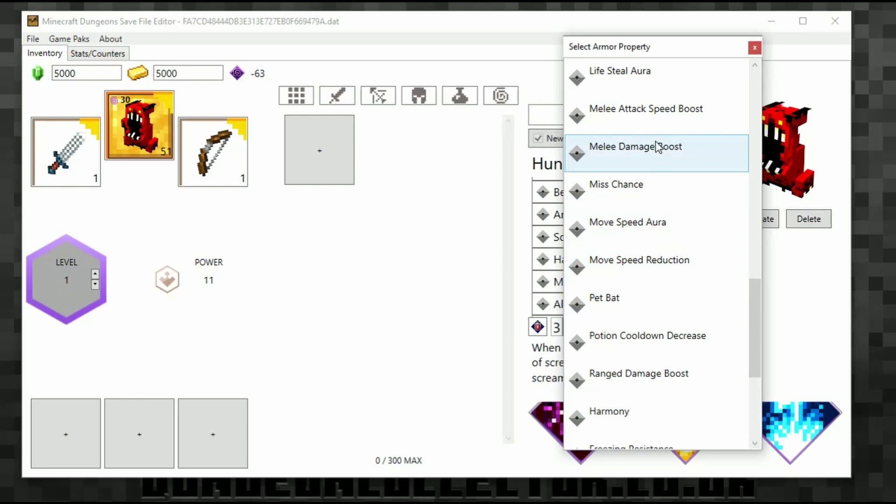
pyautogui.click(640, 301)
pyautogui.scroll(-1, 649, 250)
pyautogui.scroll(-1, 649, 250)
pyautogui.click(583, 220)
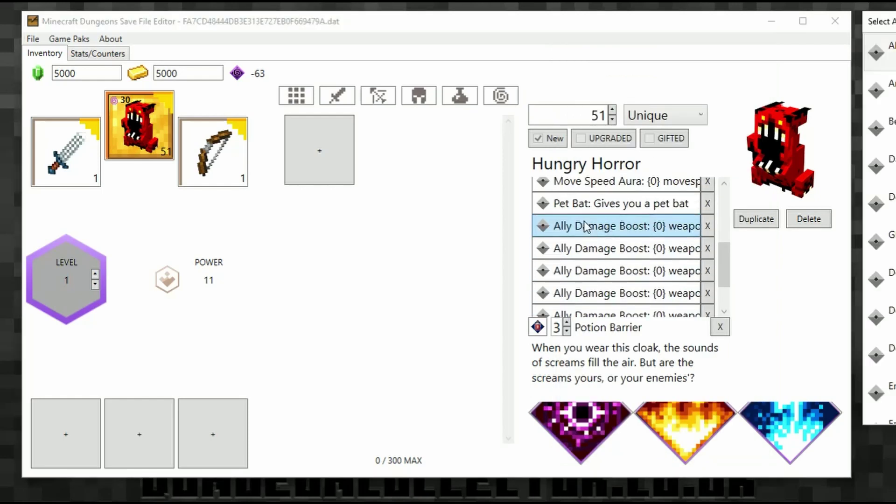
pyautogui.scroll(-6, 686, 290)
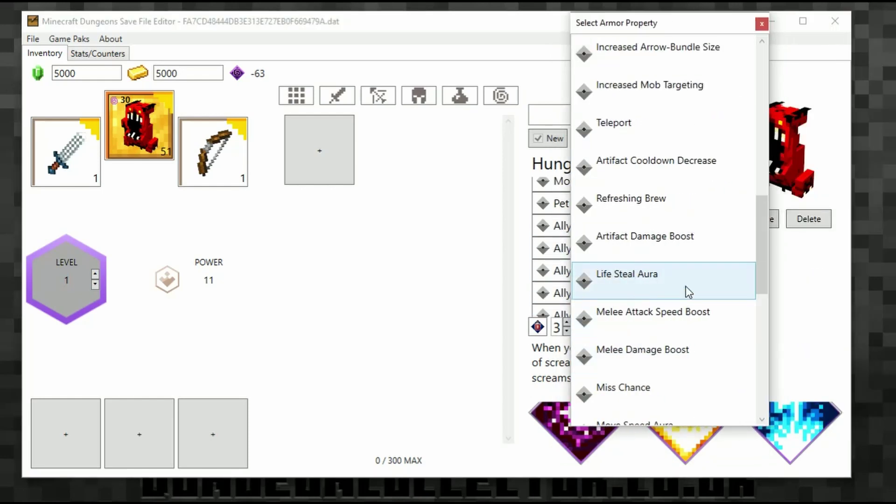
pyautogui.scroll(3, 682, 304)
pyautogui.scroll(-1, 638, 317)
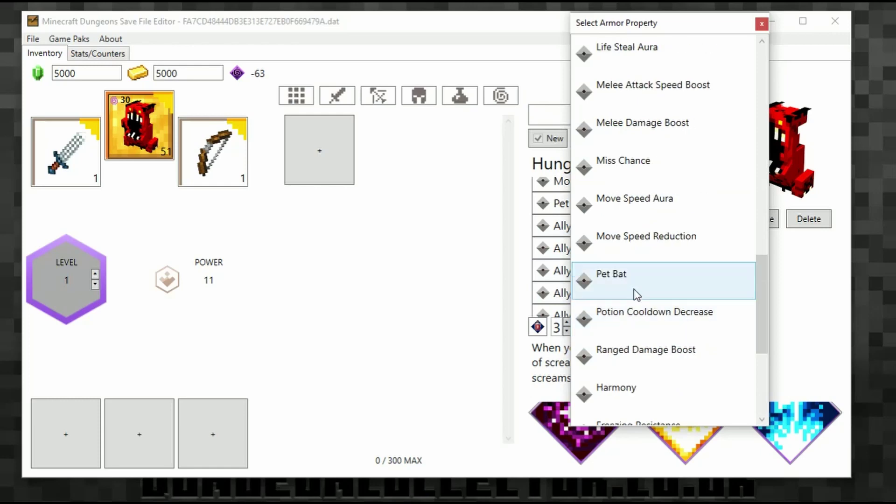
pyautogui.click(639, 298)
# Make another Ally Damage Boost row Pet Bat and the following one Heavyweight.
pyautogui.click(610, 256)
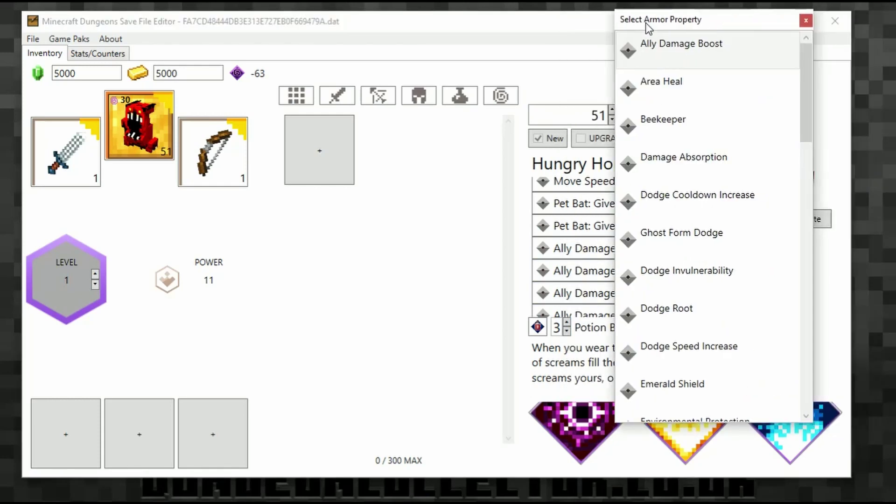
pyautogui.scroll(-5, 695, 200)
pyautogui.scroll(-3, 705, 206)
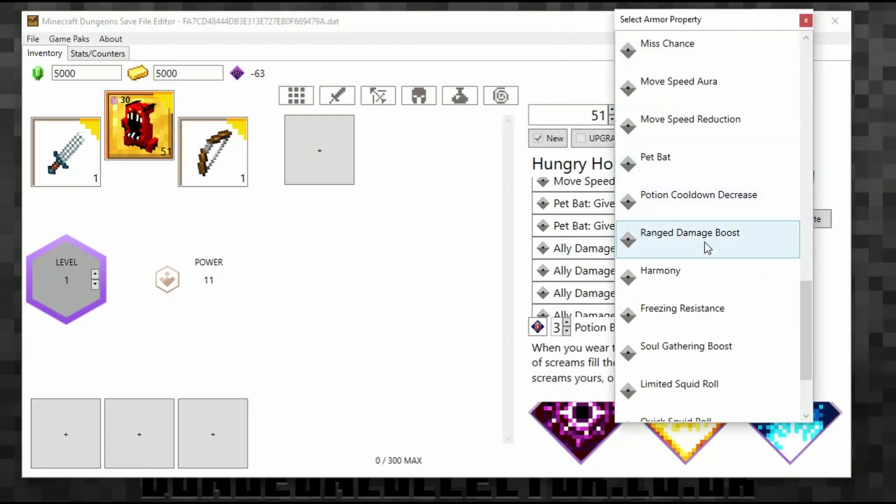
pyautogui.click(681, 164)
pyautogui.click(635, 270)
pyautogui.scroll(-10, 672, 261)
pyautogui.scroll(4, 689, 248)
pyautogui.scroll(-2, 689, 252)
pyautogui.scroll(2, 690, 256)
pyautogui.scroll(2, 691, 260)
pyautogui.click(682, 220)
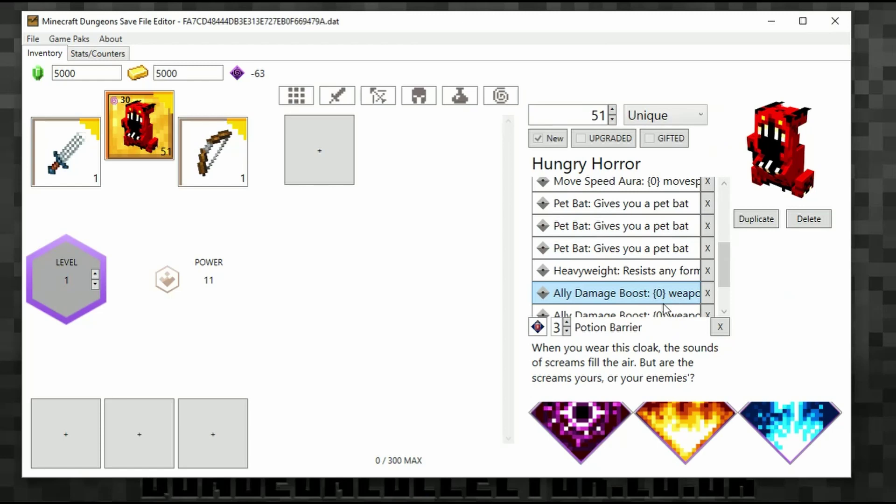
# Set the remaining Ally Damage Boost rows to Pet Bat, Ranged Damage Boost and Pet Bat.
pyautogui.scroll(-1, 663, 290)
pyautogui.click(606, 297)
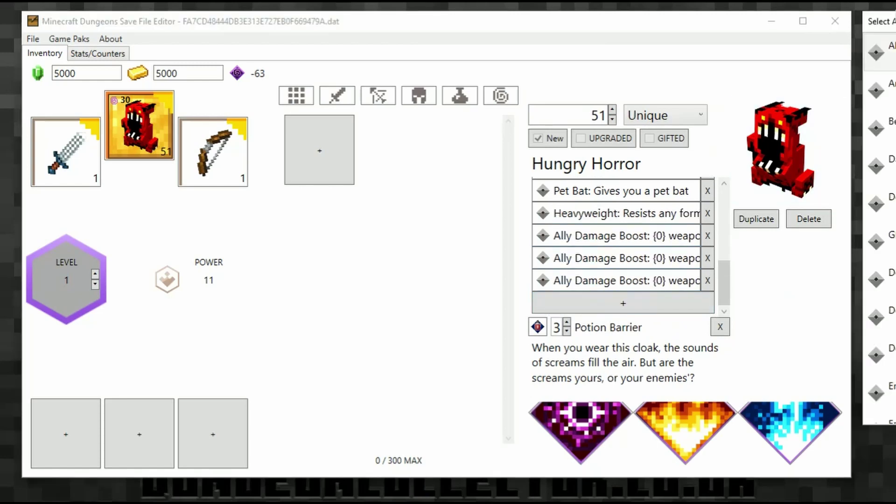
pyautogui.scroll(-8, 670, 301)
pyautogui.click(670, 302)
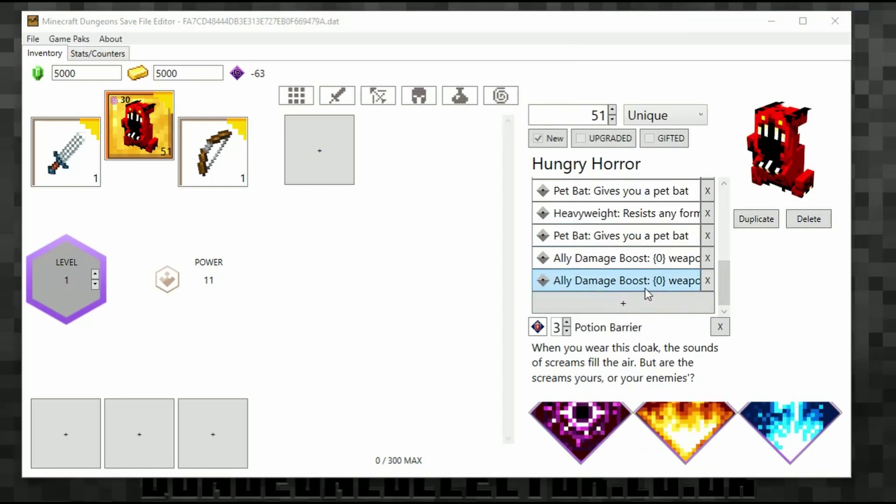
pyautogui.click(621, 303)
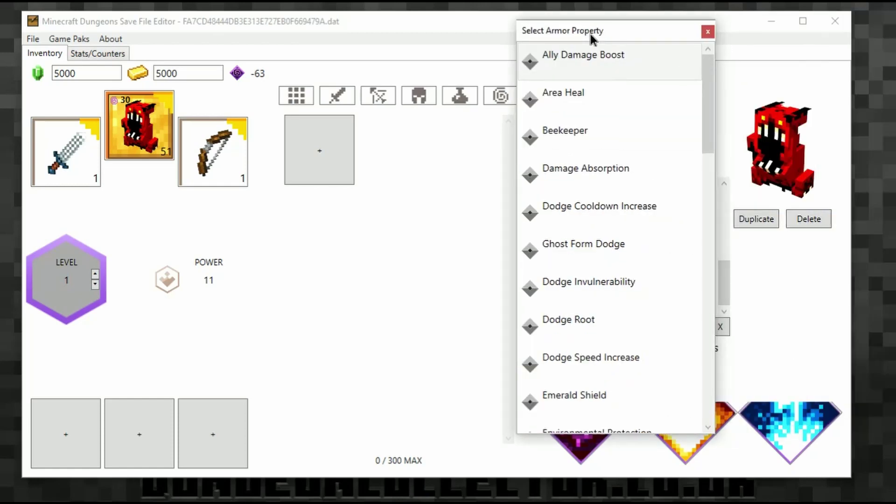
pyautogui.scroll(-12, 617, 243)
pyautogui.click(607, 355)
pyautogui.doubleClick(609, 281)
pyautogui.scroll(-8, 878, 233)
pyautogui.click(878, 294)
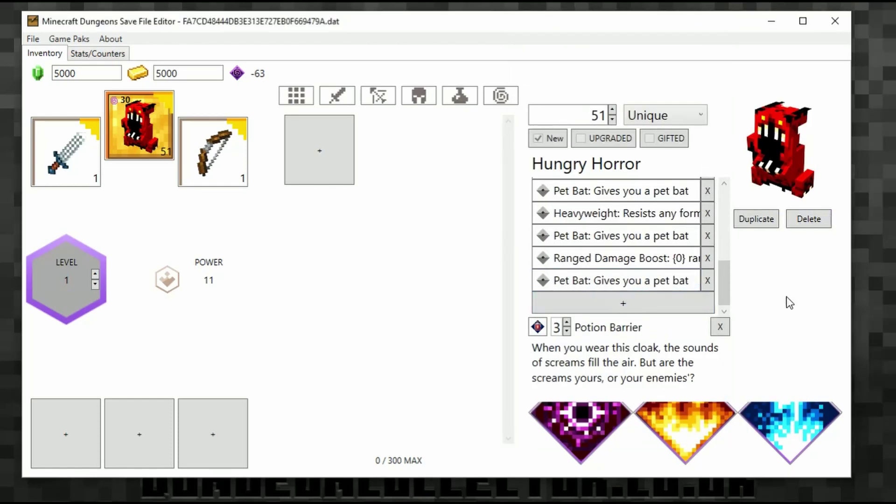
# Add two more armor properties: Damage Absorption and Ghost Form Dodge.
pyautogui.click(621, 302)
pyautogui.doubleClick(625, 282)
pyautogui.click(880, 163)
pyautogui.click(648, 303)
pyautogui.click(880, 234)
# Add one more armor property row set to Dodge Invulnerability.
pyautogui.scroll(-1, 607, 287)
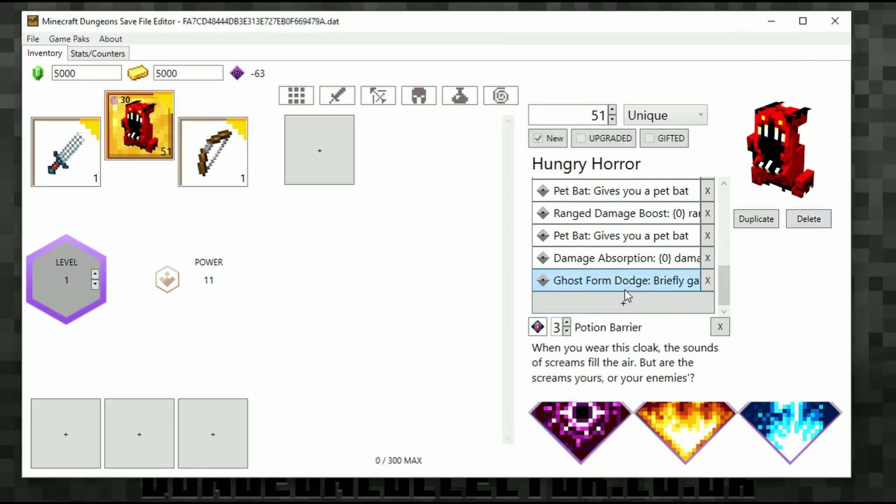
pyautogui.click(645, 305)
pyautogui.doubleClick(644, 304)
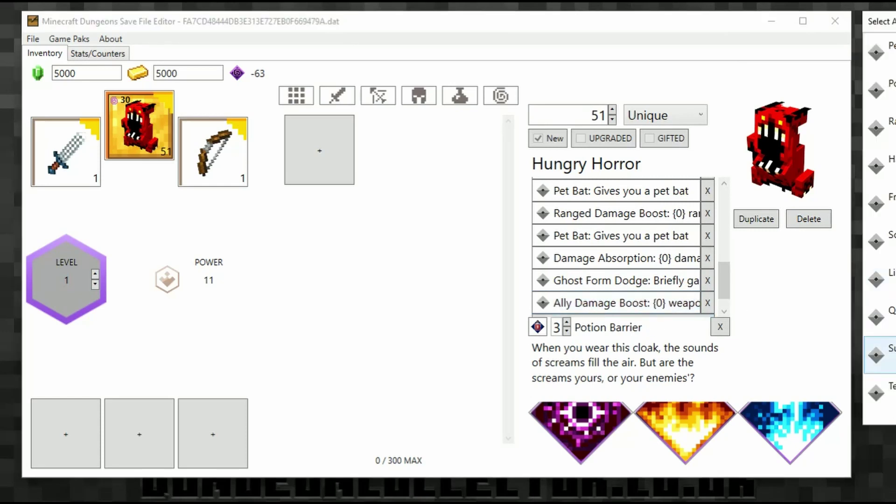
pyautogui.scroll(-3, 880, 317)
pyautogui.scroll(-3, 880, 224)
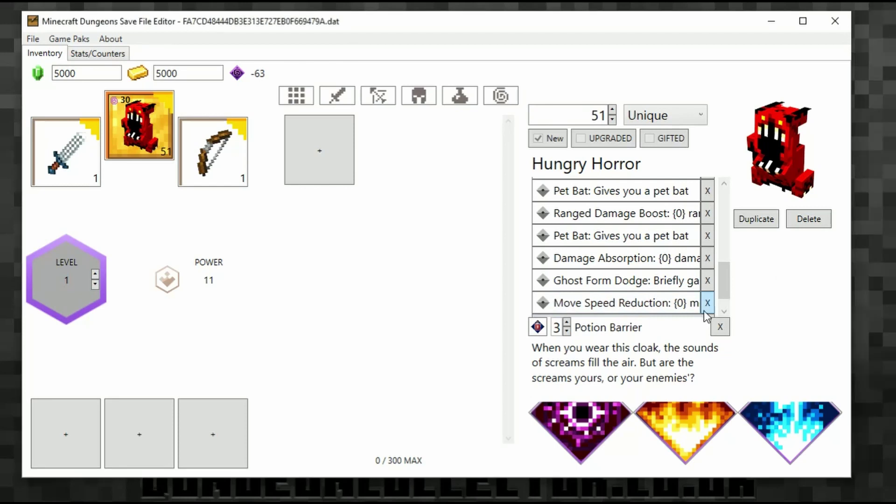
pyautogui.scroll(-1, 609, 299)
pyautogui.click(646, 308)
pyautogui.click(879, 280)
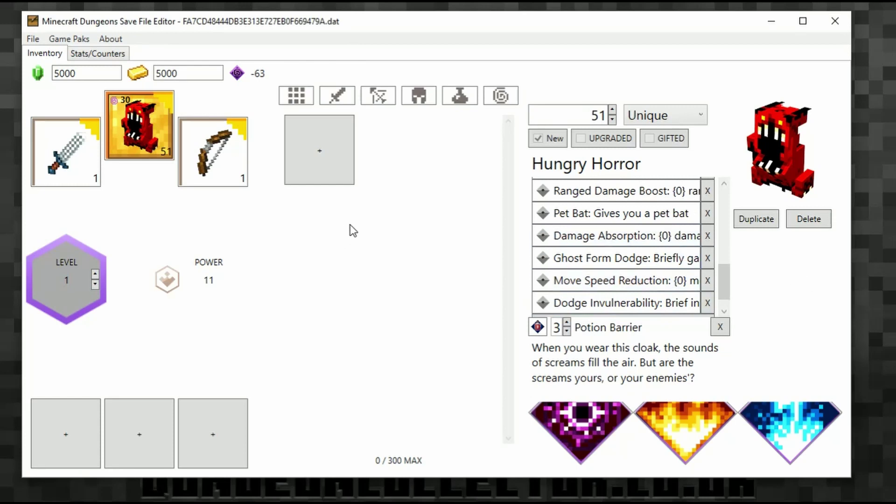
# Glance at the bow's details, then return to the Hungry Horror armor.
pyautogui.click(195, 150)
pyautogui.click(132, 122)
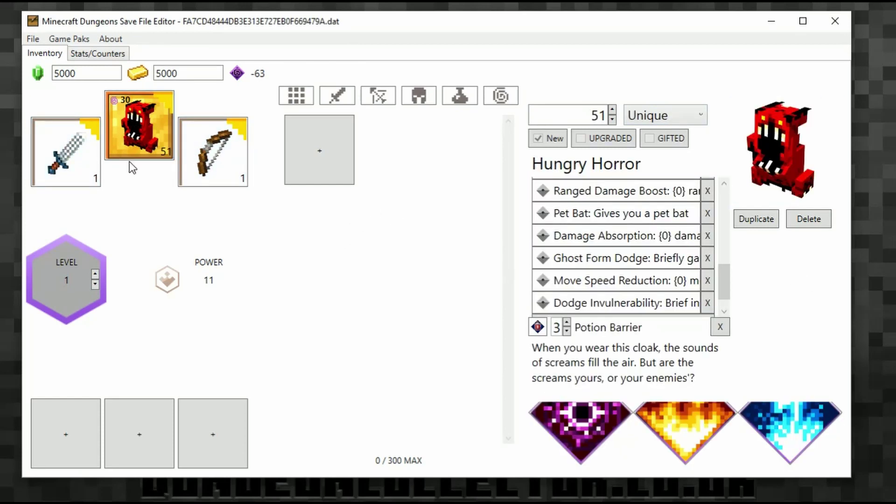
pyautogui.click(200, 148)
pyautogui.click(139, 131)
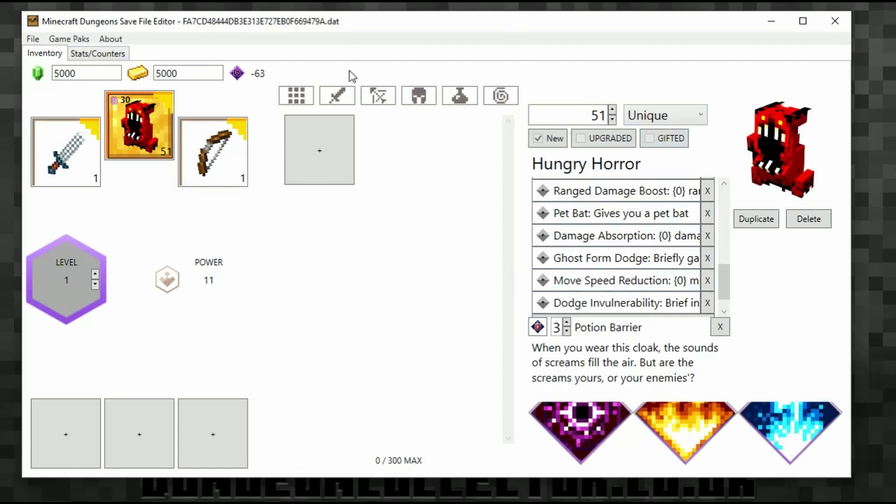
# Put Totem of Shielding in the first empty artifact slot and edit its power.
pyautogui.click(77, 427)
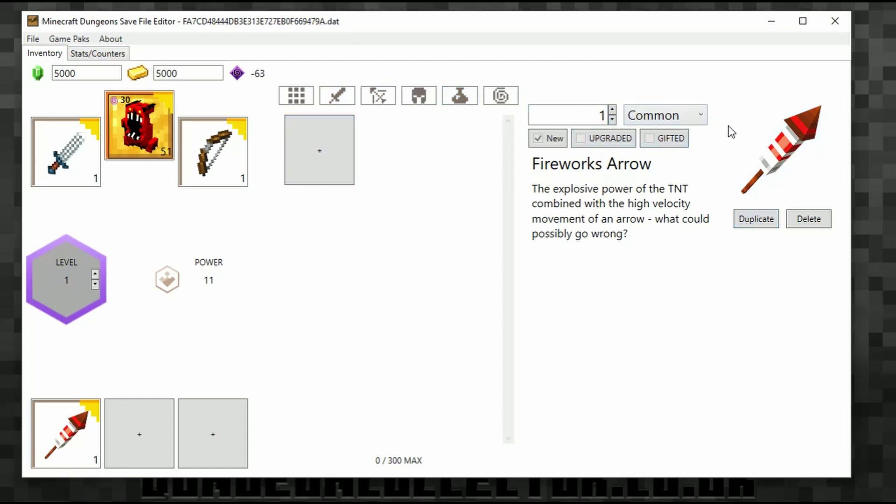
pyautogui.click(822, 162)
pyautogui.scroll(-10, 742, 186)
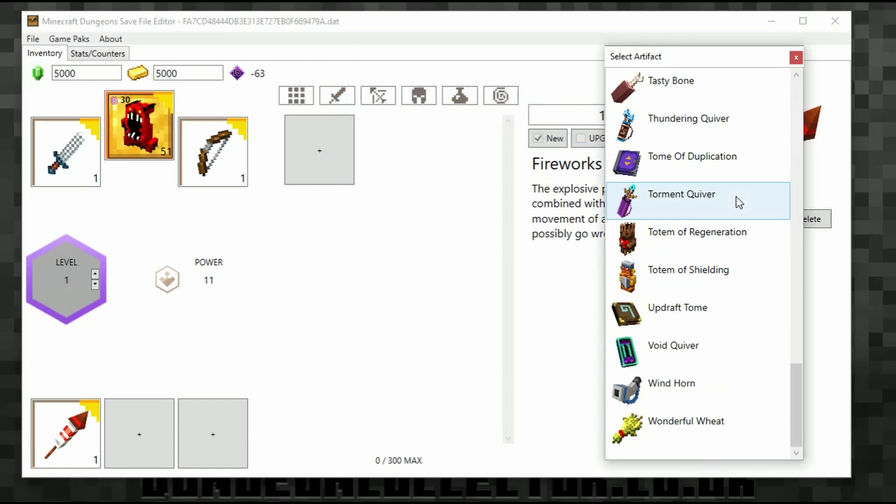
pyautogui.click(717, 273)
pyautogui.click(605, 110)
# Fill the next artifact slots at power 51, choosing Void Quiver as the third.
pyautogui.click(139, 443)
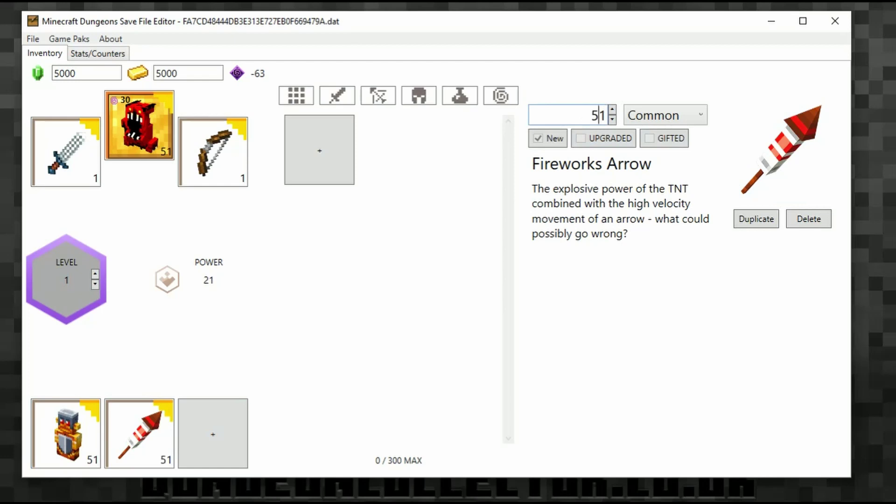
pyautogui.press('BackSpace')
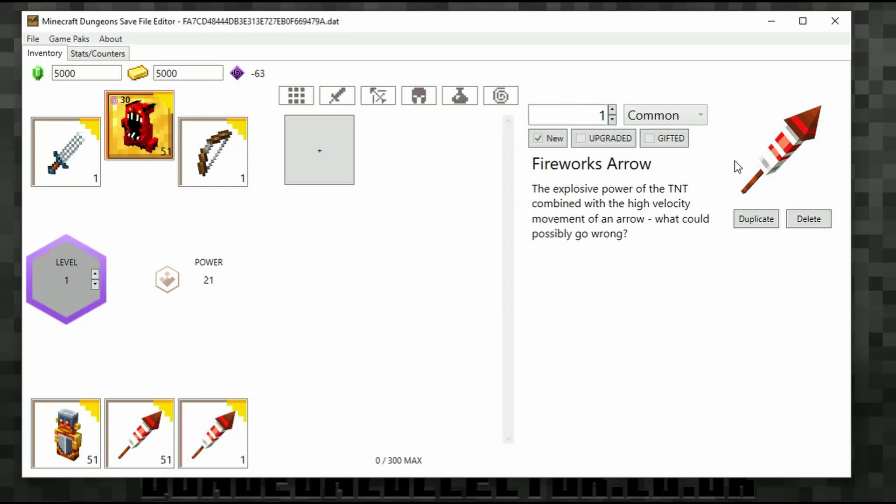
pyautogui.click(766, 159)
pyautogui.scroll(-10, 640, 262)
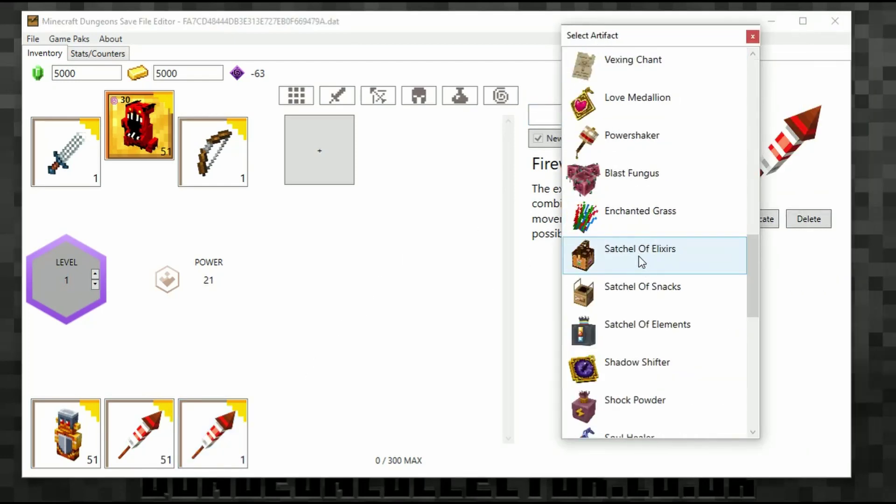
pyautogui.click(641, 322)
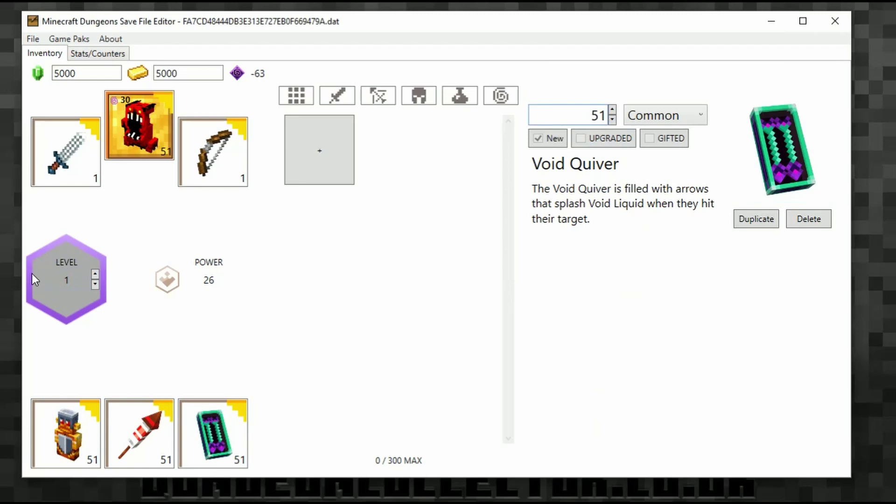
# Set the character level to 500.
pyautogui.click(96, 275)
pyautogui.click(95, 275)
pyautogui.click(95, 275)
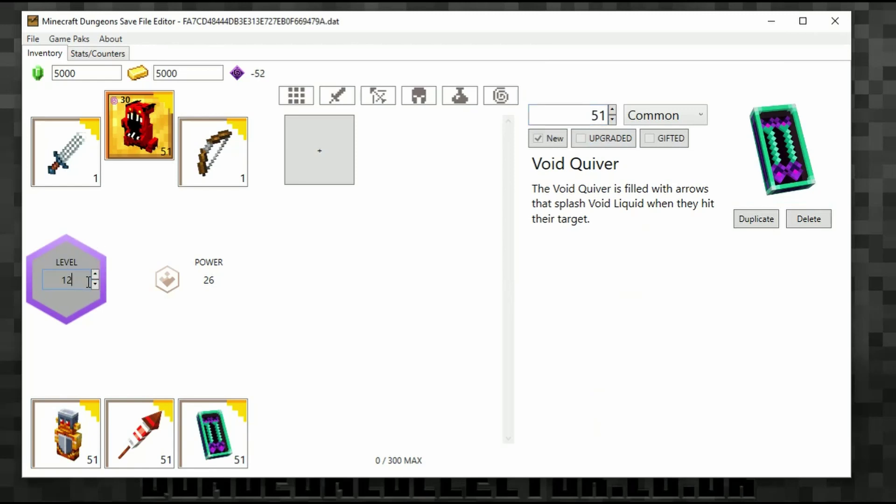
pyautogui.click(95, 275)
pyautogui.click(95, 275)
pyautogui.write('500')
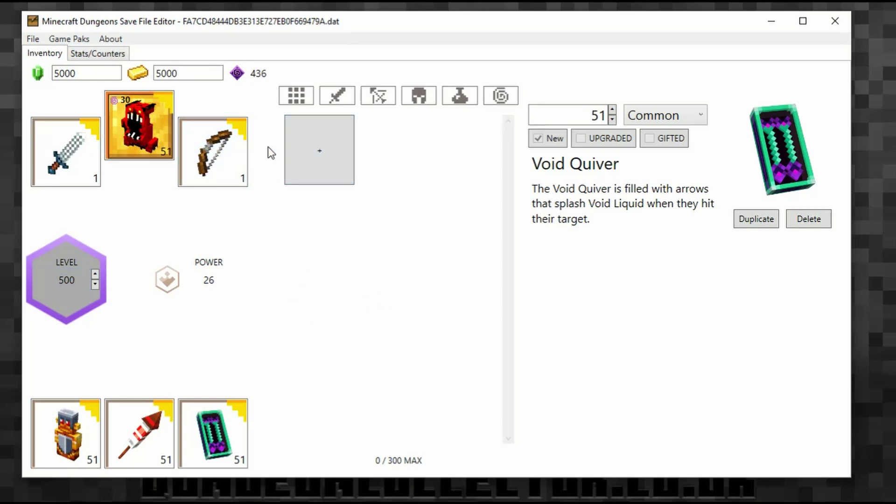
# Add a new dual-blade weapon to the inventory from the + slot.
pyautogui.click(220, 154)
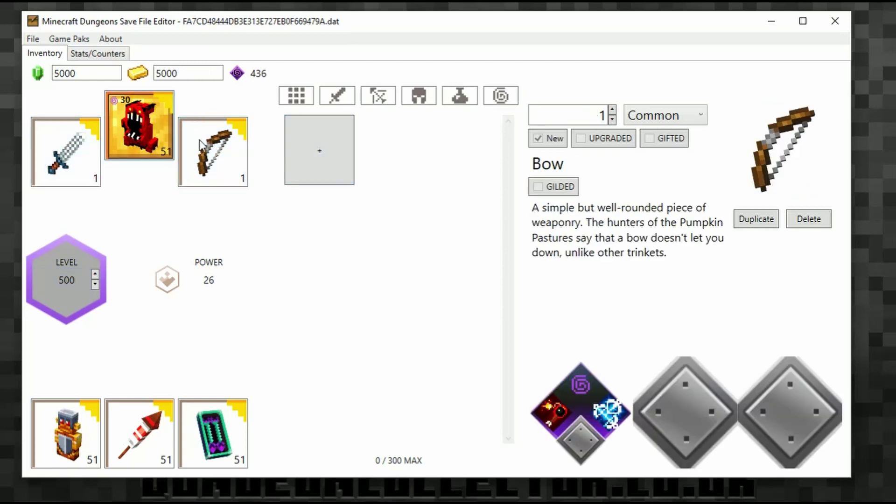
pyautogui.click(330, 159)
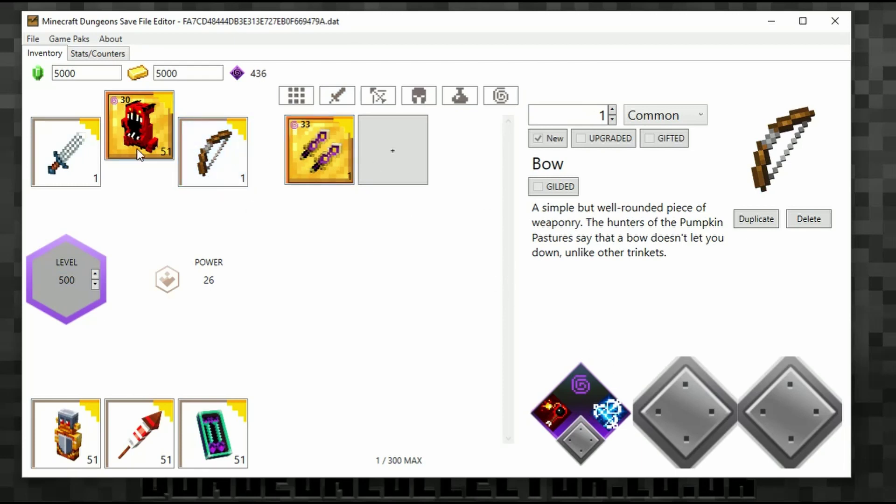
pyautogui.click(65, 151)
pyautogui.click(226, 160)
# Check Stats/Counters, Game Paks and About, then save the character with File > Save.
pyautogui.click(97, 55)
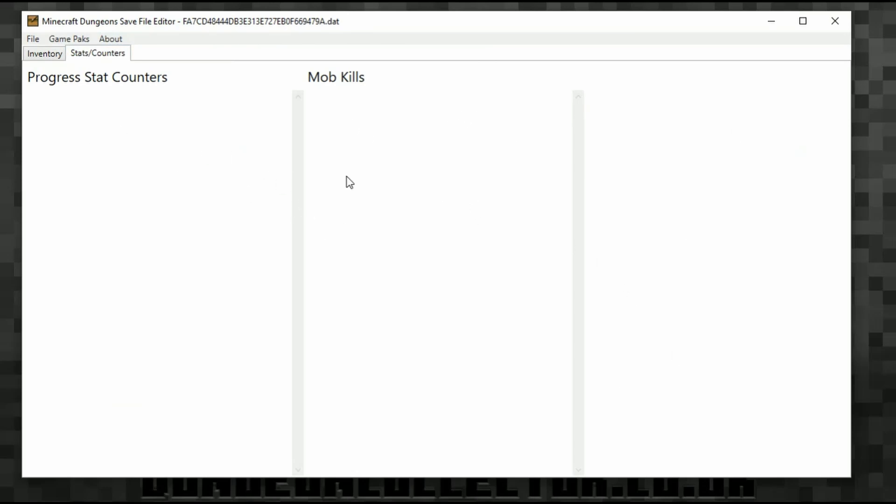
pyautogui.click(41, 55)
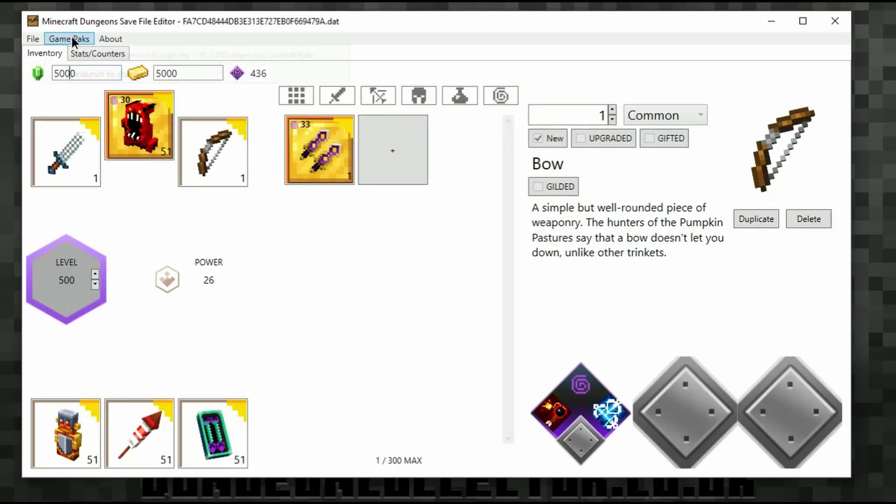
pyautogui.click(68, 38)
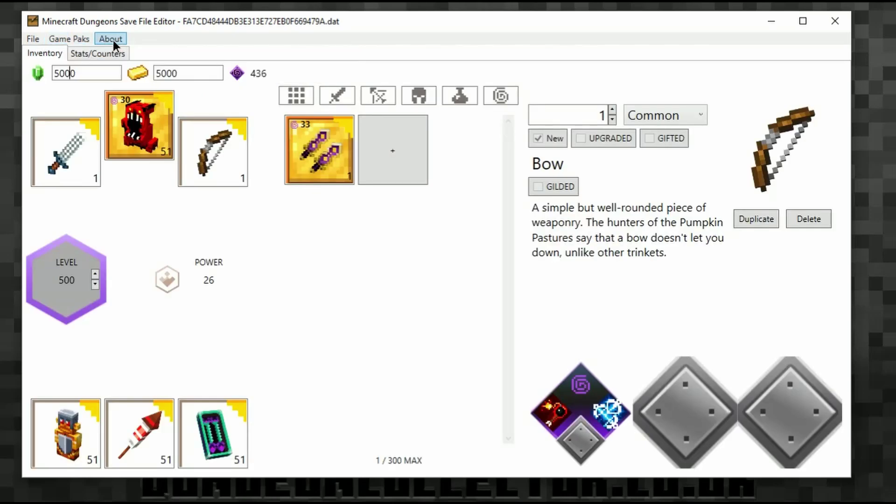
pyautogui.click(112, 39)
pyautogui.click(594, 118)
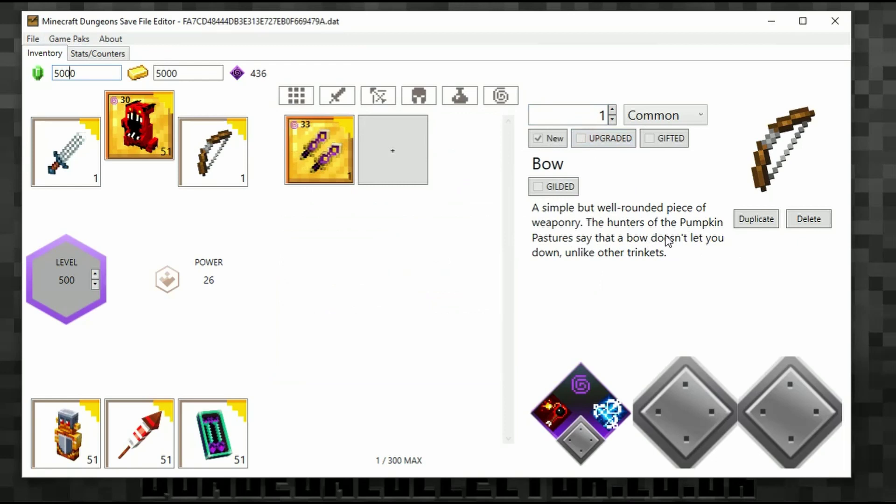
pyautogui.click(33, 39)
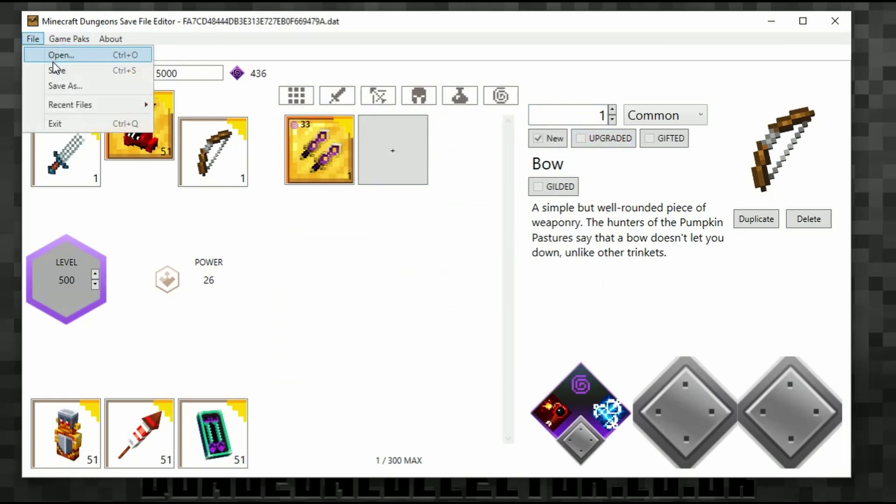
pyautogui.click(53, 69)
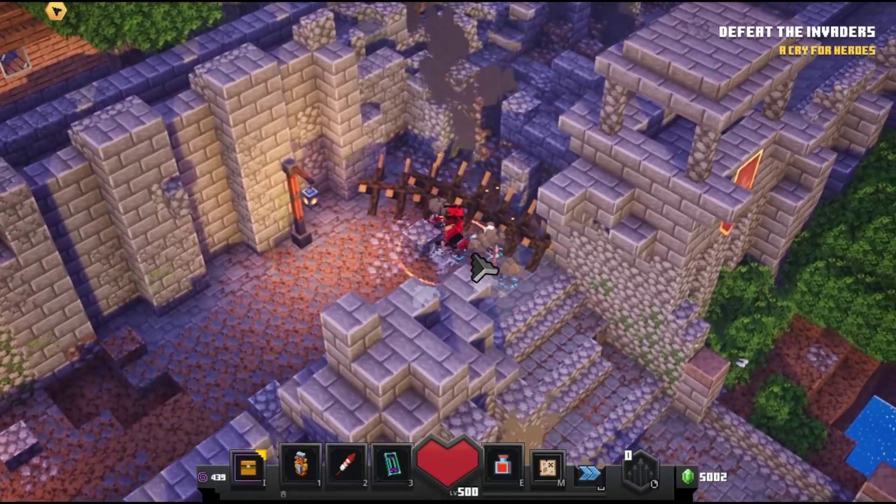
# Walk the character down-left past the lantern post toward the burning village.
pyautogui.moveTo(484, 267)
pyautogui.mouseDown()
pyautogui.moveTo(380, 260)
pyautogui.moveTo(456, 276)
pyautogui.moveTo(437, 271)
pyautogui.moveTo(396, 324)
pyautogui.moveTo(350, 332)
pyautogui.moveTo(336, 195)
pyautogui.moveTo(410, 177)
pyautogui.moveTo(354, 200)
pyautogui.moveTo(364, 134)
pyautogui.moveTo(396, 169)
pyautogui.moveTo(594, 220)
pyautogui.moveTo(446, 175)
pyautogui.moveTo(574, 236)
pyautogui.moveTo(465, 218)
pyautogui.moveTo(444, 287)
pyautogui.moveTo(416, 256)
pyautogui.moveTo(401, 268)
pyautogui.mouseUp()
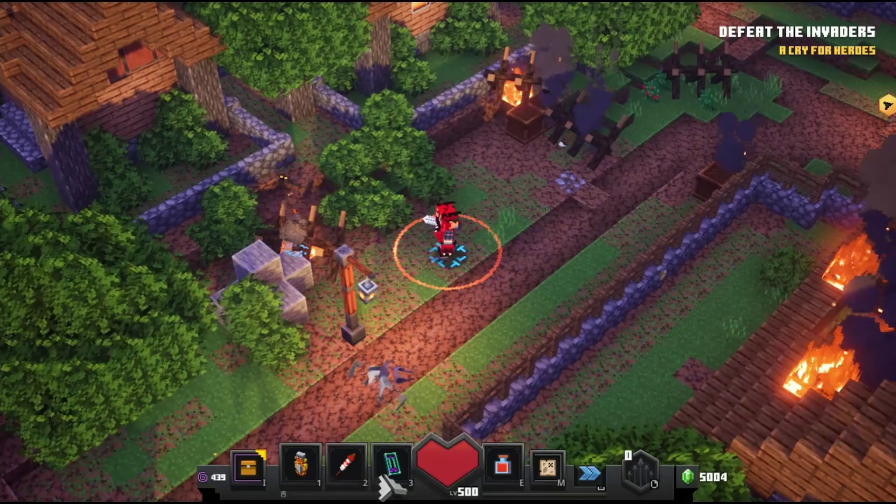
# Equip The Beginning and the End blades and inspect the Hungry Horror armor's properties.
pyautogui.press('i')
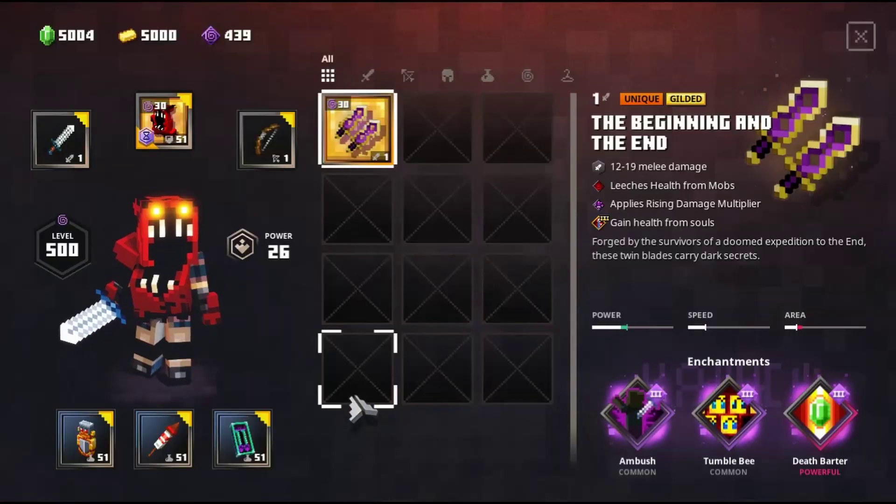
pyautogui.click(376, 152)
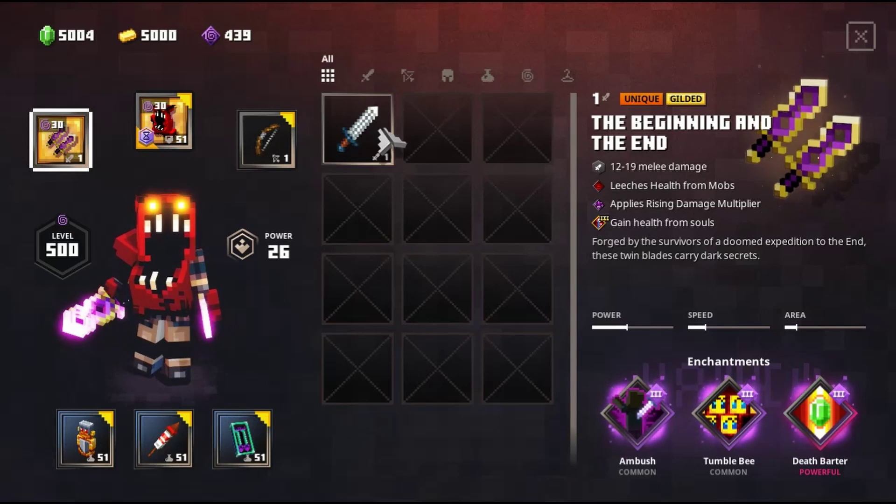
pyautogui.click(186, 115)
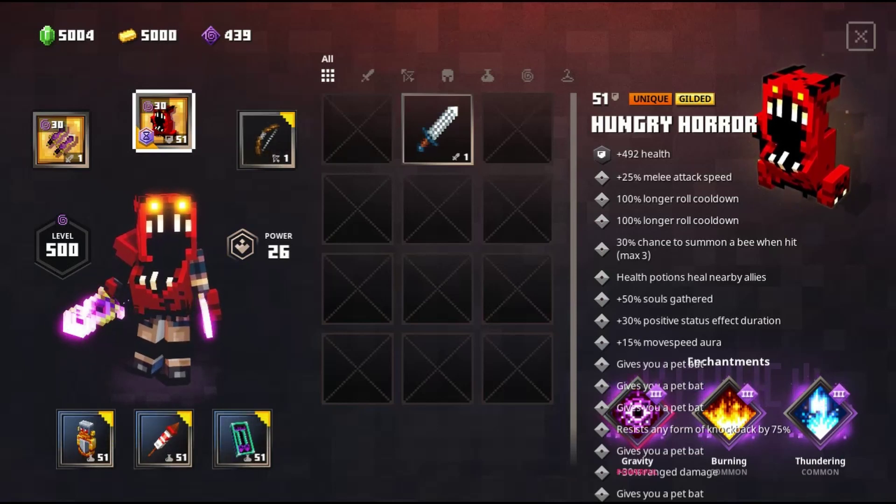
pyautogui.press('i')
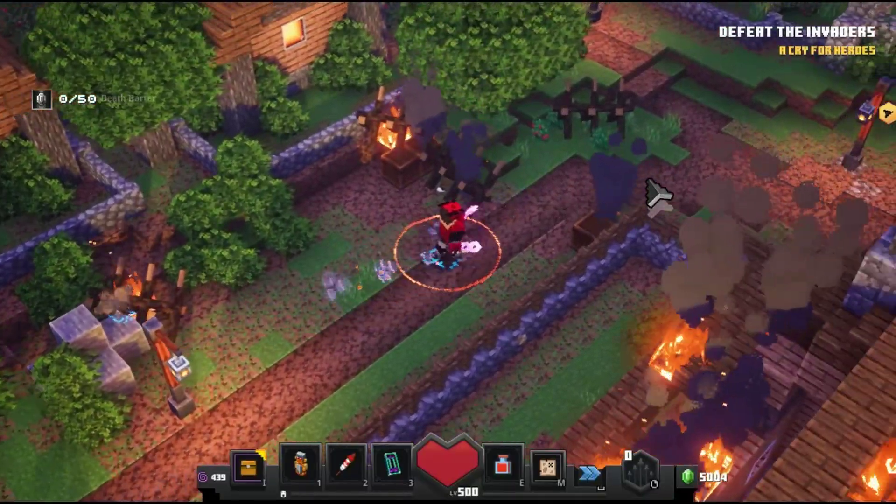